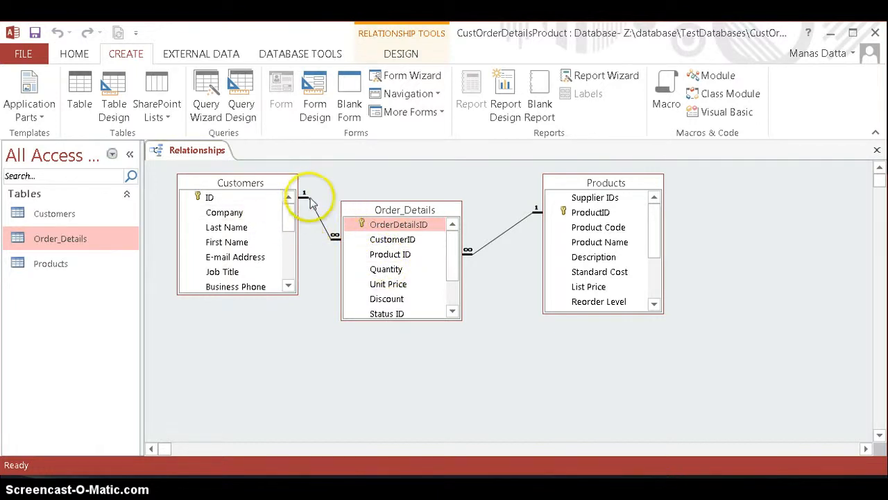
Step: Start a new form with the Form Wizard and add the ID, Last Name and First Name fields from the Customers table
{"action": "left_click", "coordinate": [396, 82]}
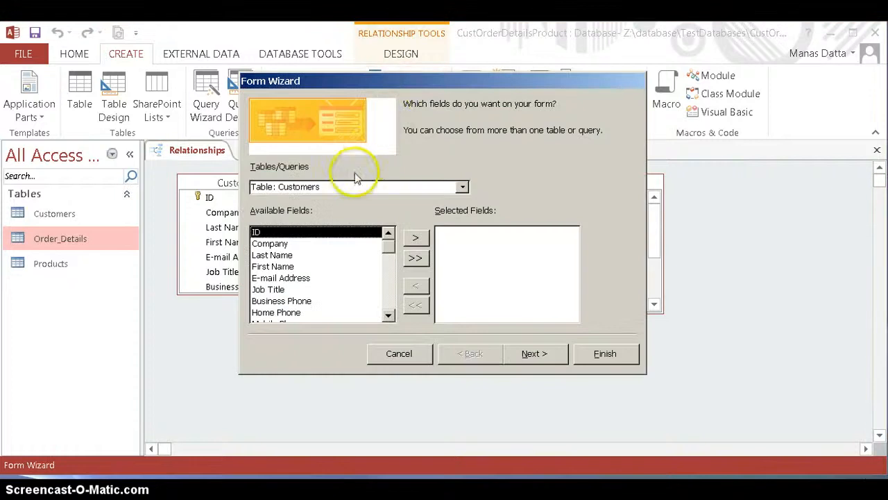
{"action": "left_click", "coordinate": [415, 239]}
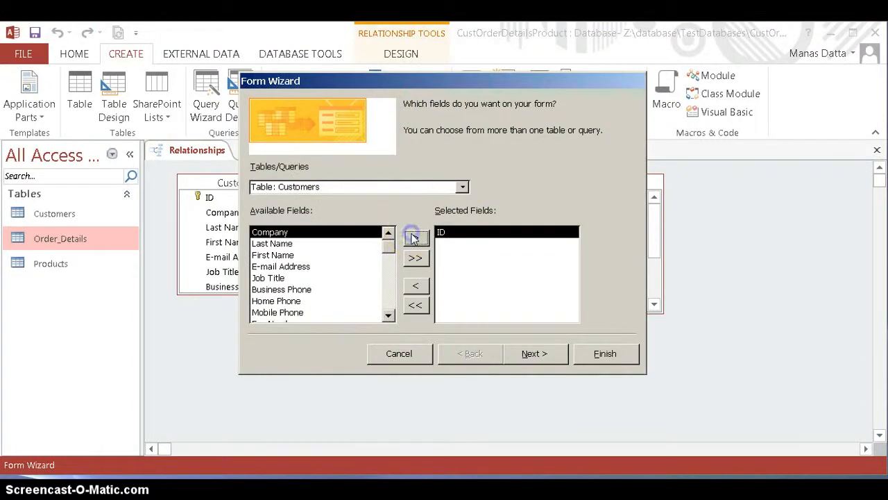
{"action": "left_click", "coordinate": [278, 243]}
{"action": "left_click", "coordinate": [416, 238]}
{"action": "left_click", "coordinate": [416, 238]}
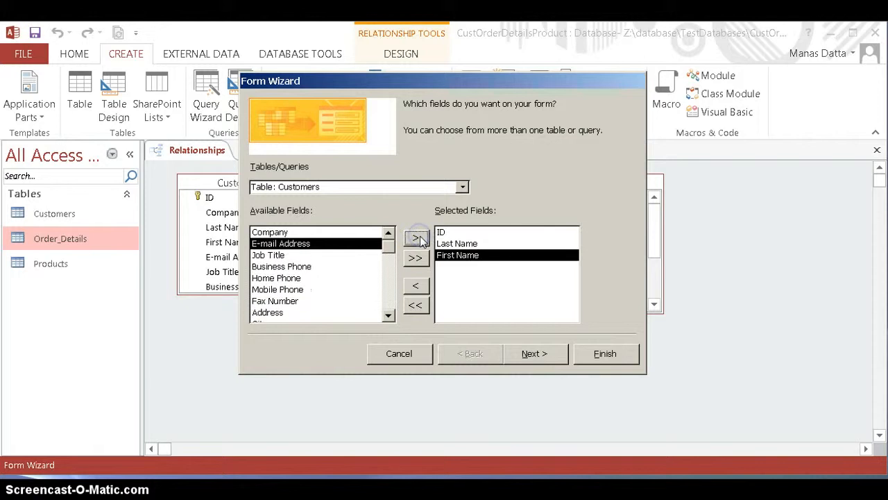
Step: Add the OrderDetailsID, Product ID, Quantity and Unit Price fields from the Order_Details table to the form
{"action": "left_click", "coordinate": [462, 187]}
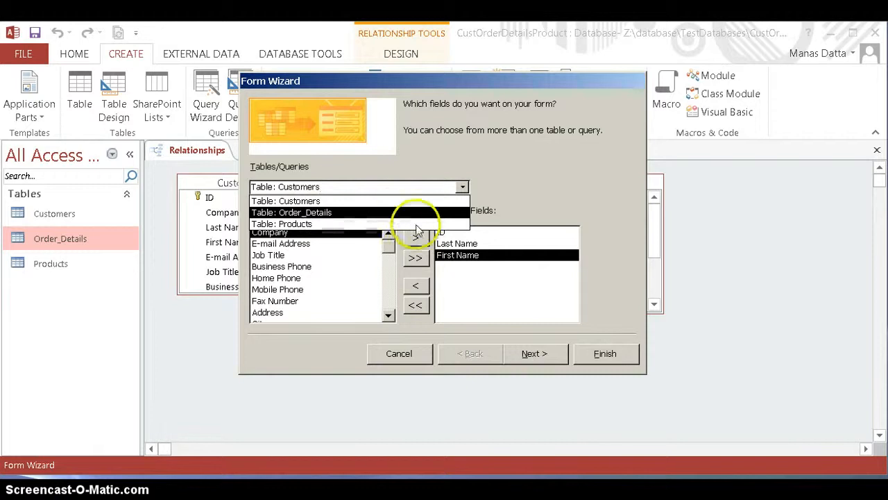
{"action": "left_click", "coordinate": [288, 213]}
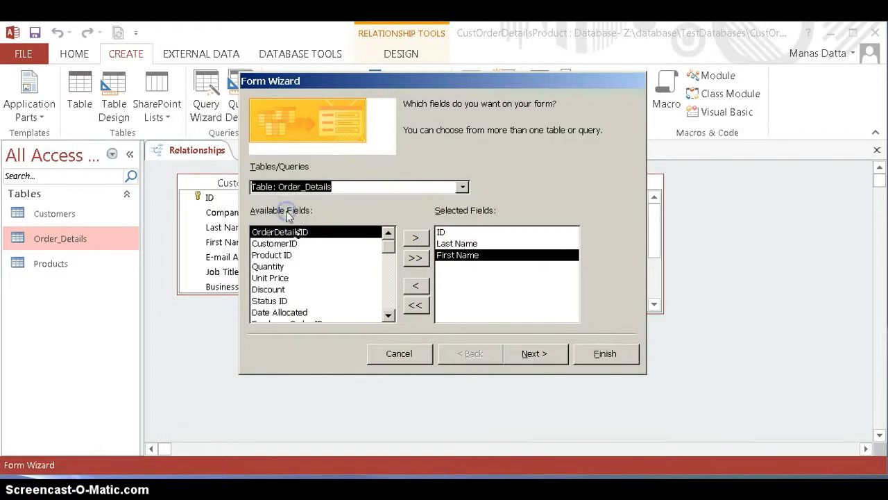
{"action": "left_click", "coordinate": [417, 238]}
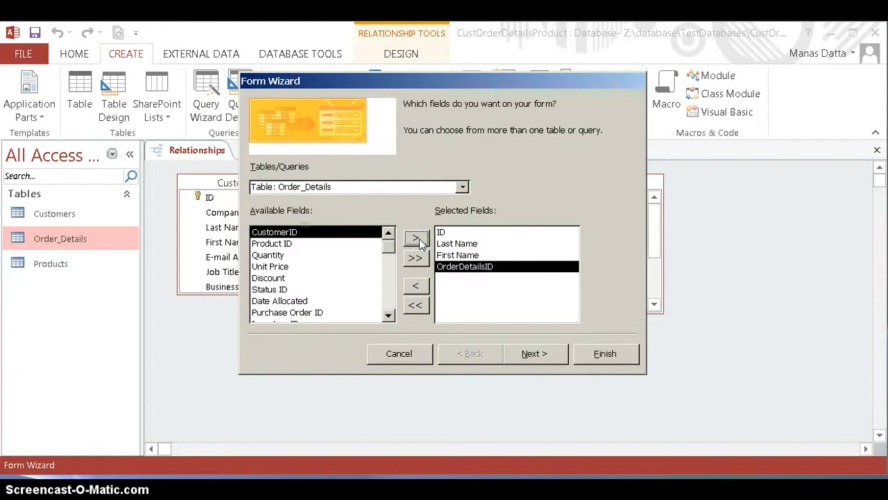
{"action": "left_click", "coordinate": [290, 244]}
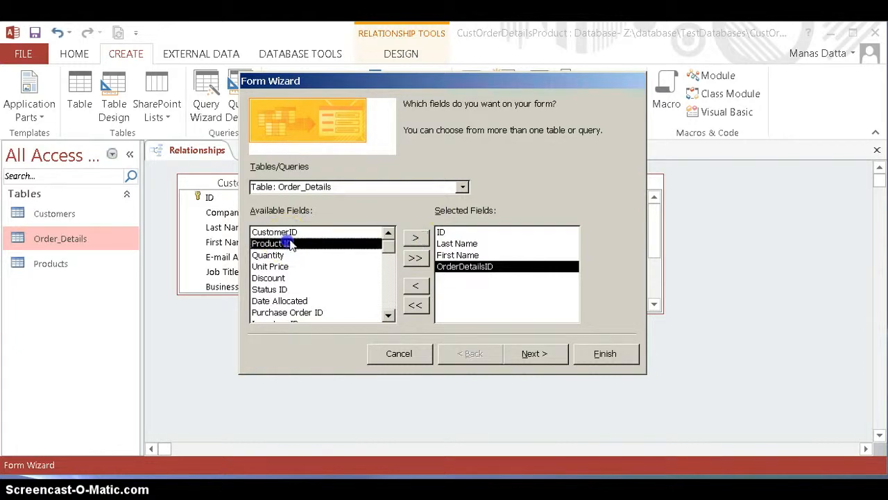
{"action": "left_click", "coordinate": [416, 238]}
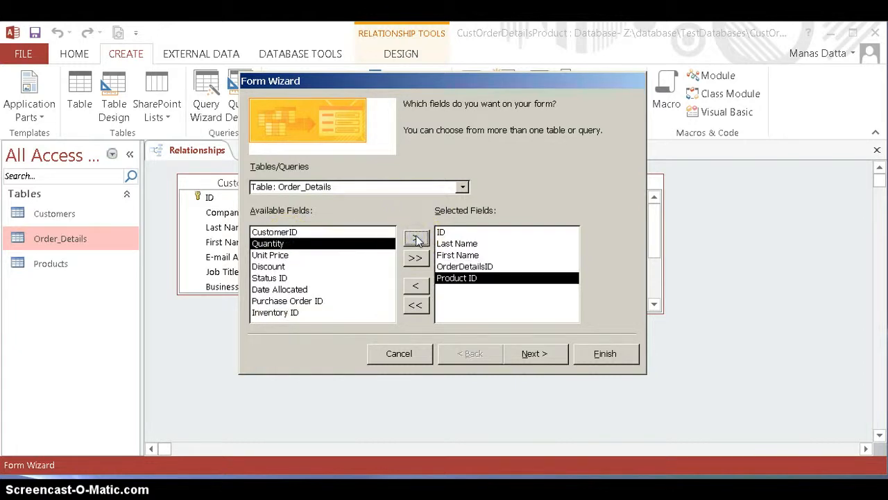
{"action": "left_click", "coordinate": [416, 239]}
{"action": "left_click", "coordinate": [416, 239]}
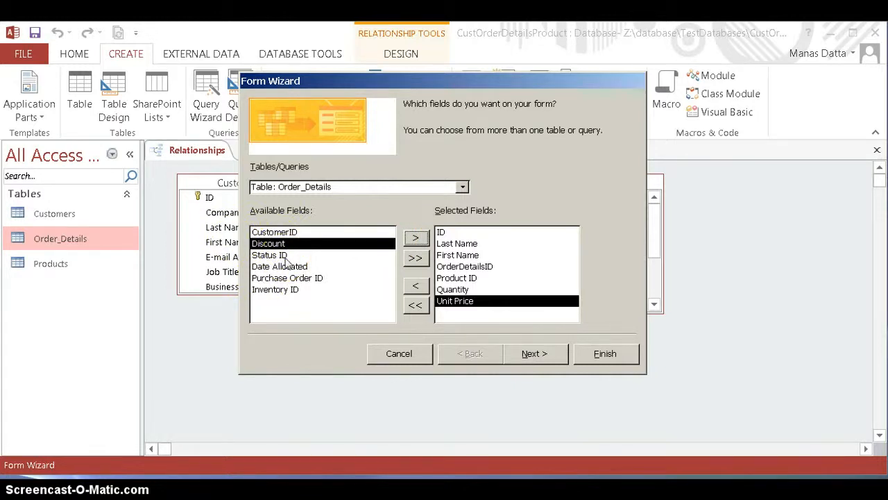
Step: Finish the form viewed by Customers with a Datasheet subform, keeping the titles Customers and Order_Details Subform, and open it for viewing
{"action": "left_click", "coordinate": [535, 354]}
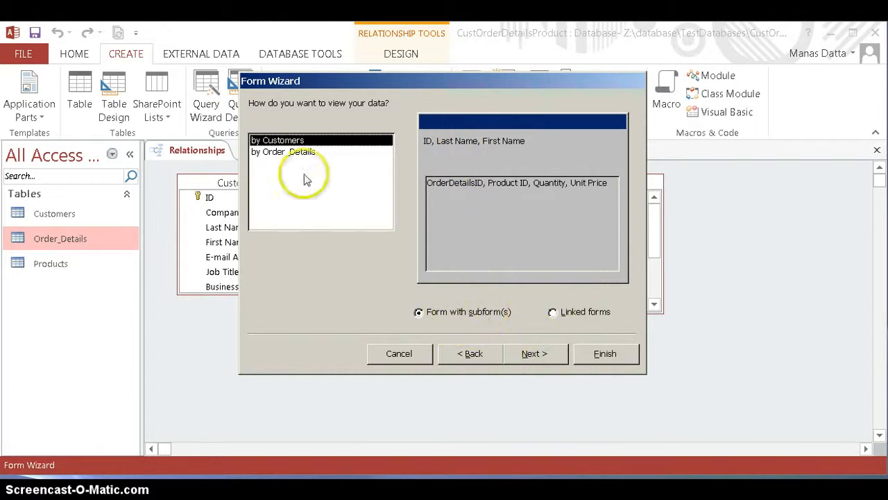
{"action": "left_click", "coordinate": [540, 354]}
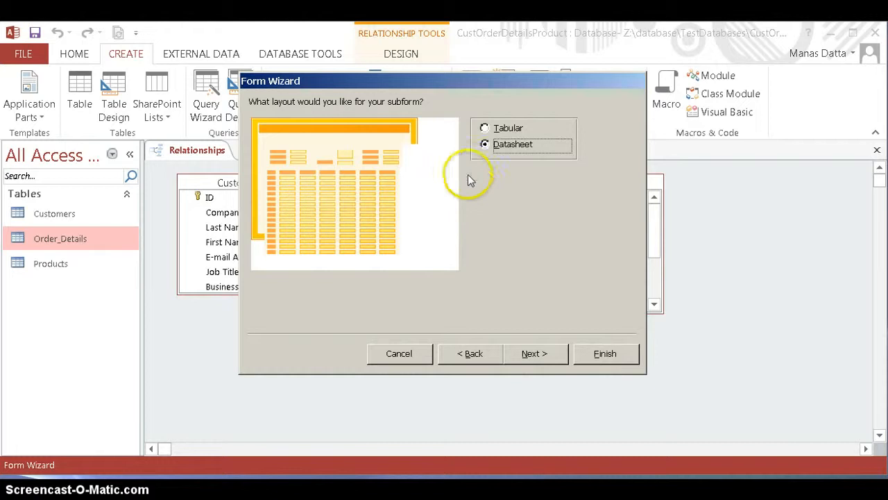
{"action": "left_click", "coordinate": [545, 354]}
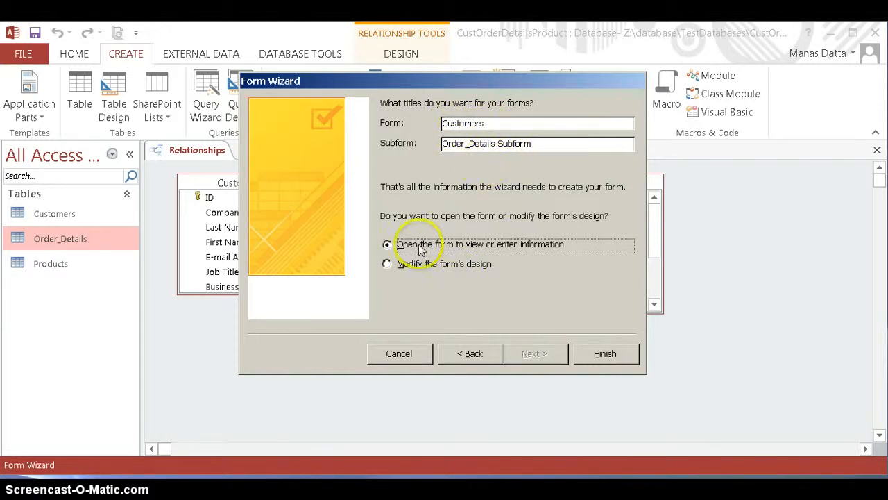
{"action": "left_click", "coordinate": [601, 354]}
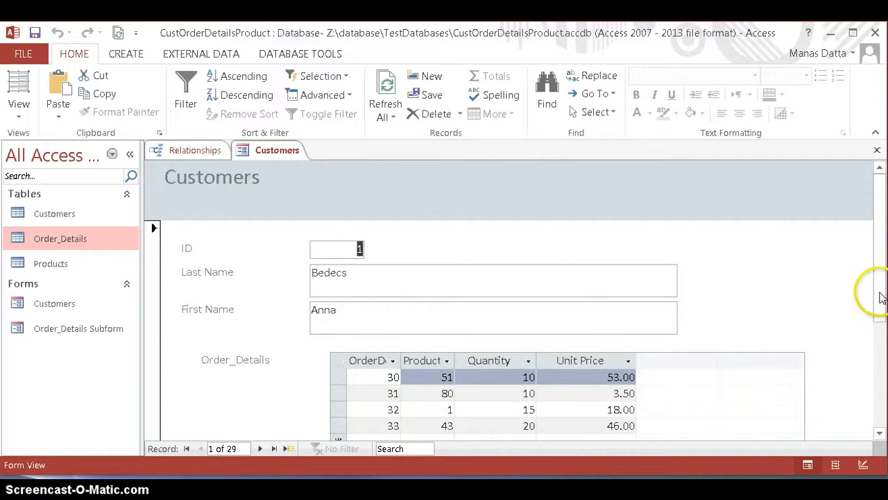
Step: Switch the Customers form to Design View and close the property sheet
{"action": "mouse_move", "coordinate": [881, 297]}
{"action": "left_mouse_down"}
{"action": "mouse_move", "coordinate": [881, 327]}
{"action": "mouse_move", "coordinate": [879, 294]}
{"action": "mouse_move", "coordinate": [874, 303]}
{"action": "left_mouse_up"}
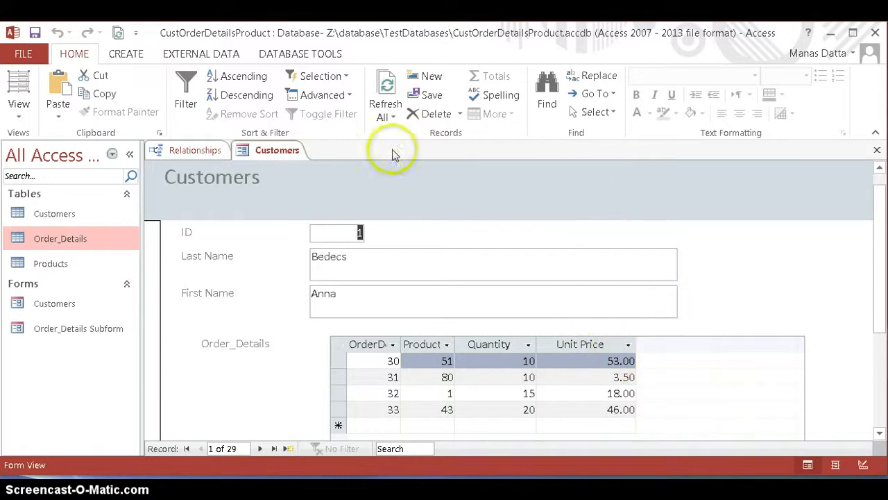
{"action": "right_click", "coordinate": [278, 150]}
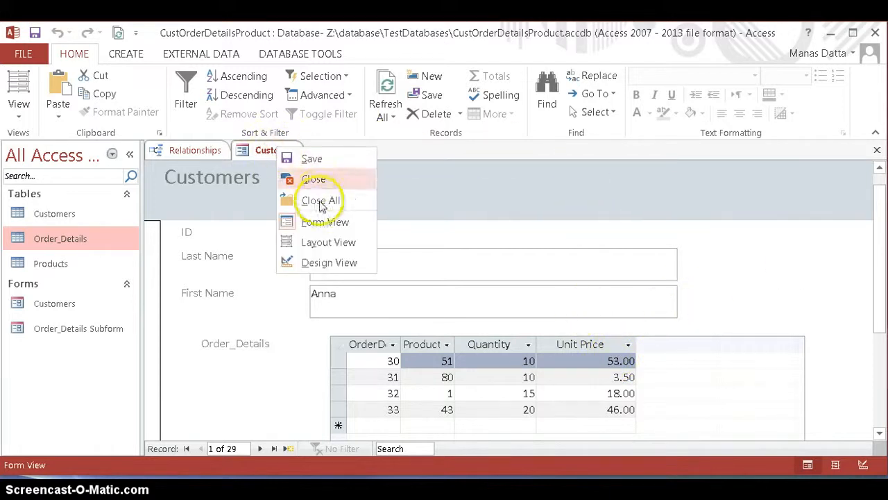
{"action": "left_click", "coordinate": [313, 263]}
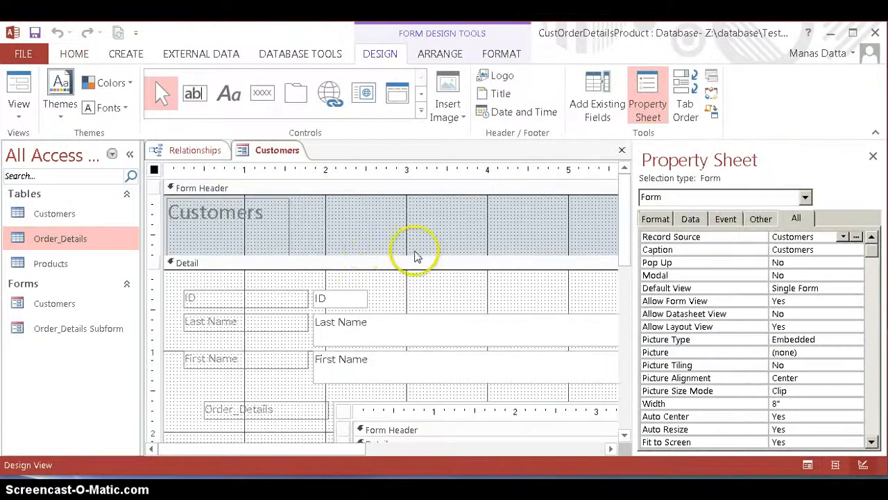
{"action": "left_click", "coordinate": [872, 159]}
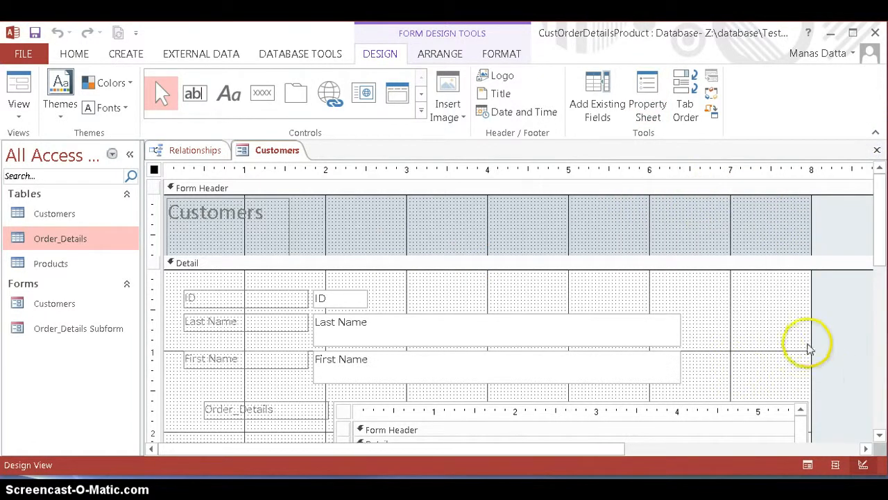
Step: Widen the Customers form to about 8.6 inches and move the First Name text box beside the ID field, at about 3.5 inches
{"action": "left_click_drag", "start_coordinate": [812, 337], "coordinate": [858, 332]}
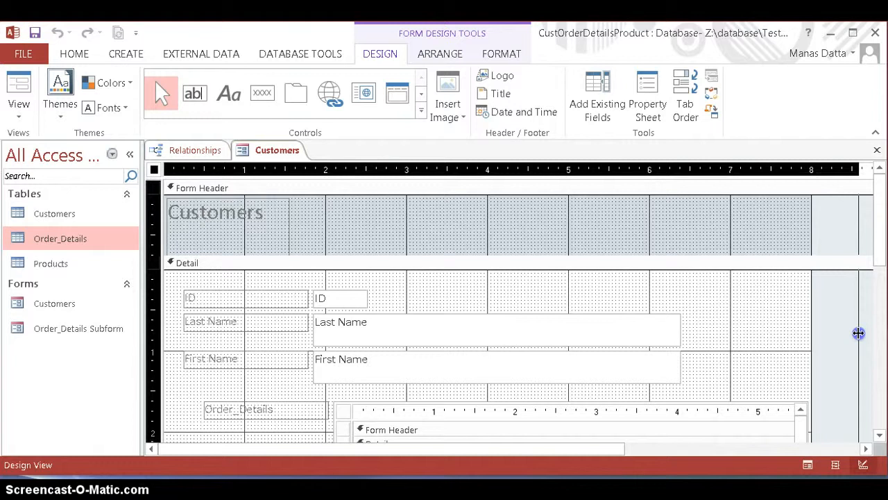
{"action": "left_click", "coordinate": [329, 364]}
{"action": "left_click_drag", "start_coordinate": [314, 351], "coordinate": [544, 311]}
{"action": "mouse_move", "coordinate": [443, 286]}
{"action": "left_mouse_down"}
{"action": "mouse_move", "coordinate": [441, 310]}
{"action": "mouse_move", "coordinate": [446, 292]}
{"action": "left_mouse_up"}
Step: Narrow the Last Name text box to about 1.6 inches and the First Name text box to about 2.8 inches
{"action": "left_click", "coordinate": [651, 344]}
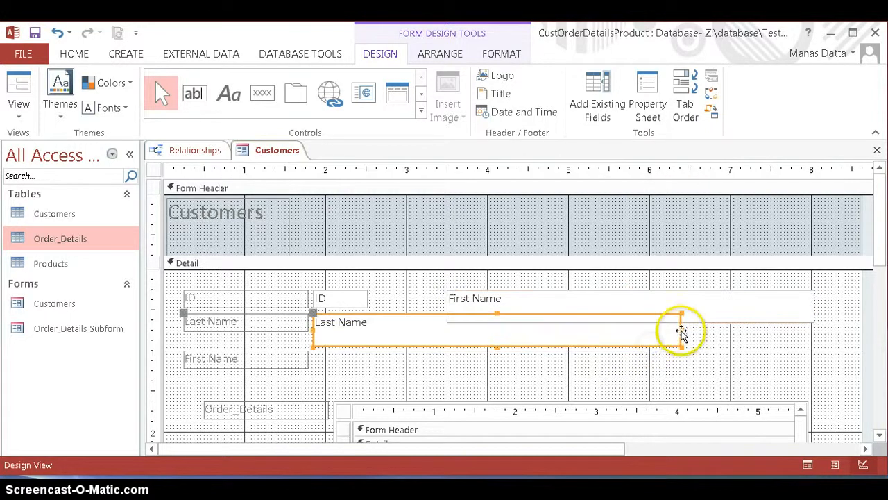
{"action": "left_click_drag", "start_coordinate": [681, 333], "coordinate": [447, 318]}
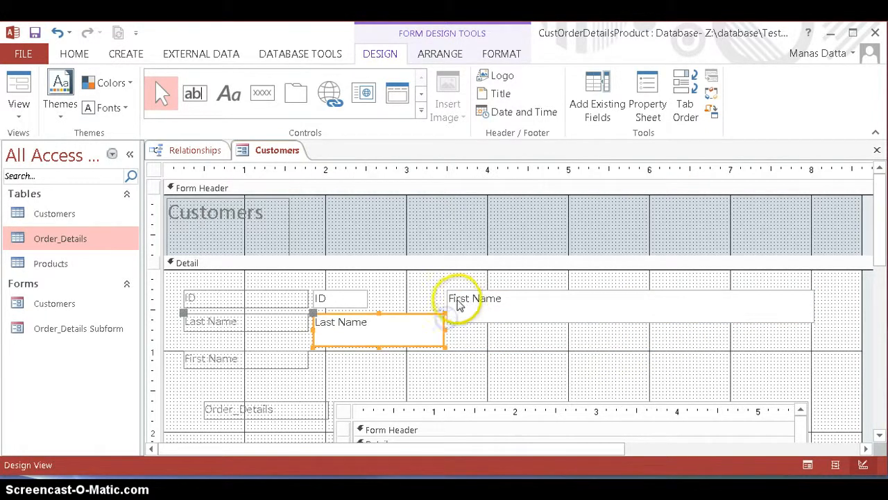
{"action": "left_click", "coordinate": [736, 311]}
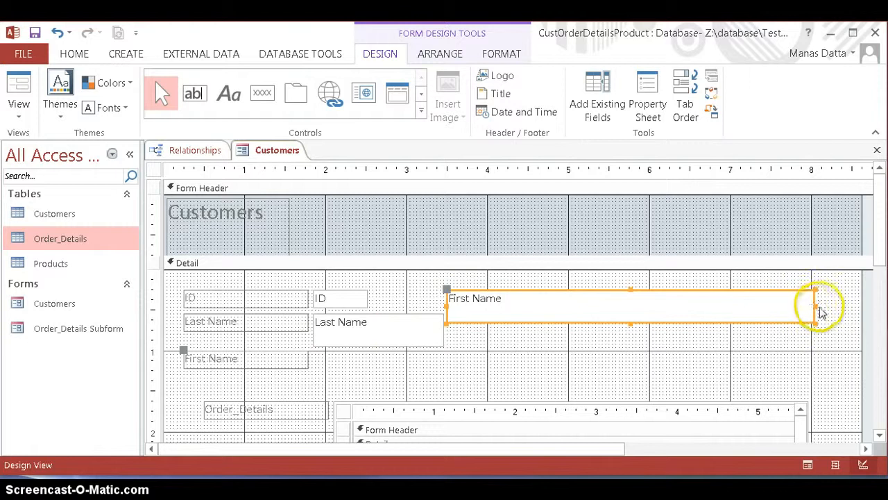
{"action": "left_click_drag", "start_coordinate": [814, 305], "coordinate": [674, 315]}
Step: Move the First Name text box level with the Last Name text box and place its label directly above it
{"action": "left_click", "coordinate": [606, 316]}
{"action": "left_click", "coordinate": [447, 283]}
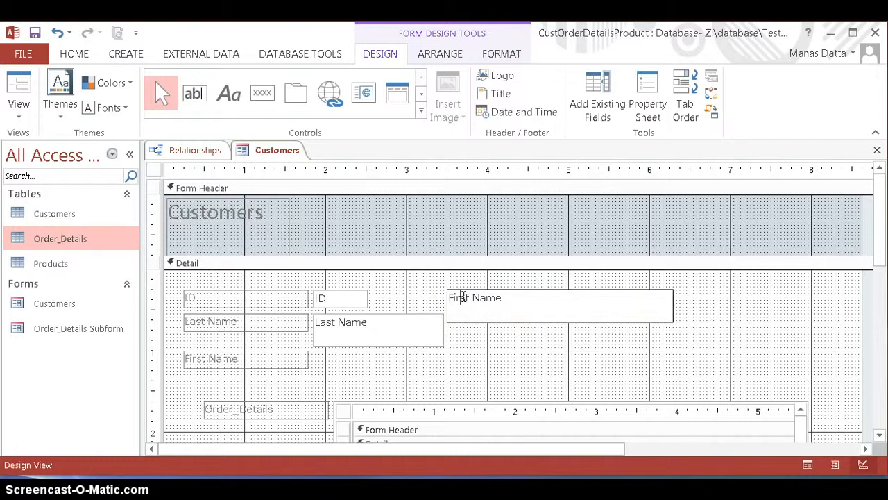
{"action": "left_click", "coordinate": [463, 297]}
{"action": "left_click", "coordinate": [474, 332]}
{"action": "left_click", "coordinate": [476, 321]}
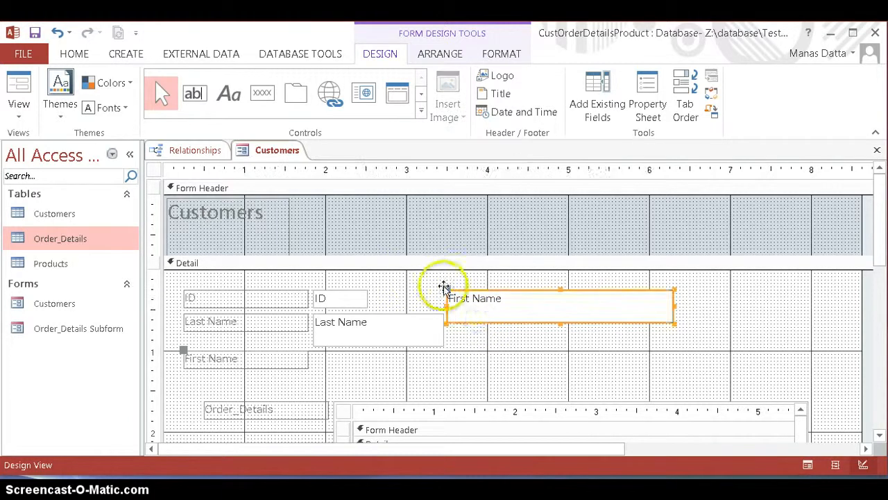
{"action": "left_click_drag", "start_coordinate": [448, 290], "coordinate": [464, 309]}
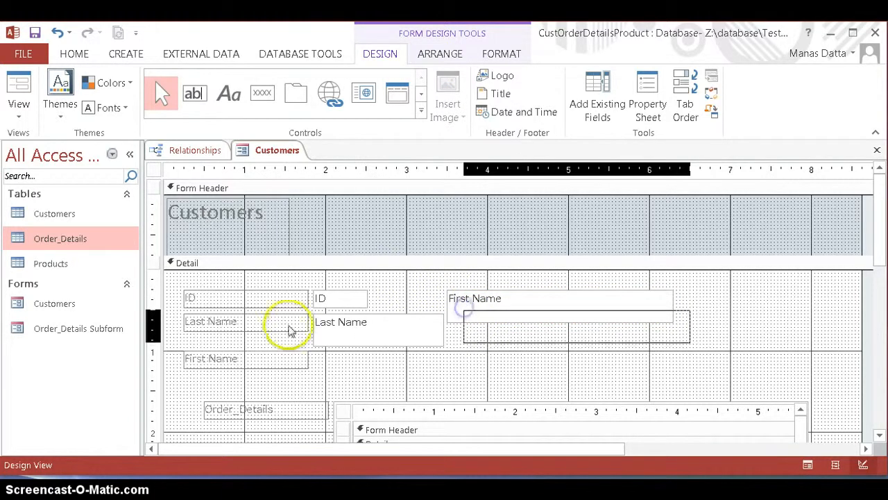
{"action": "left_click_drag", "start_coordinate": [182, 351], "coordinate": [463, 287]}
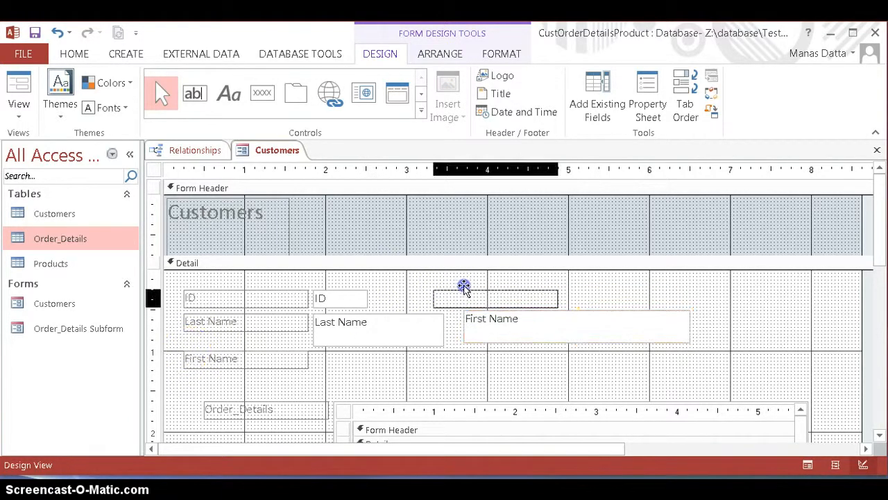
Step: Move the Order_Details label up to just below the Last Name label
{"action": "left_click", "coordinate": [216, 413]}
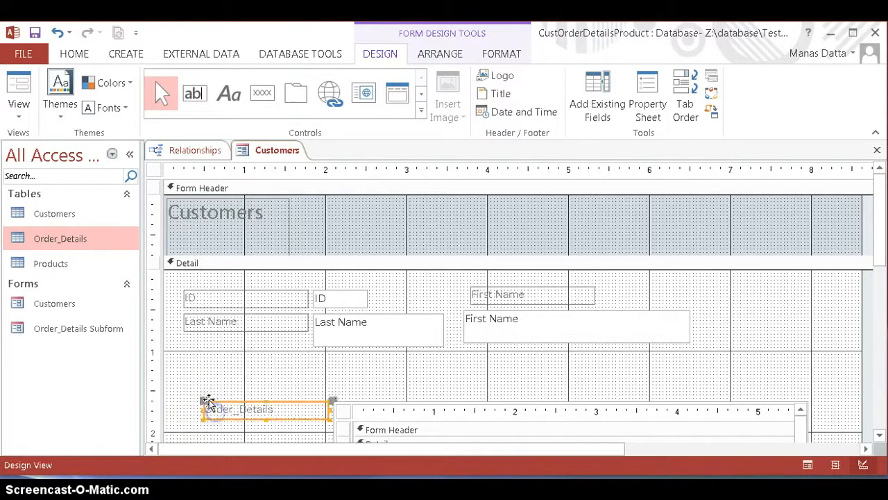
{"action": "left_click", "coordinate": [200, 400]}
{"action": "left_click", "coordinate": [221, 411]}
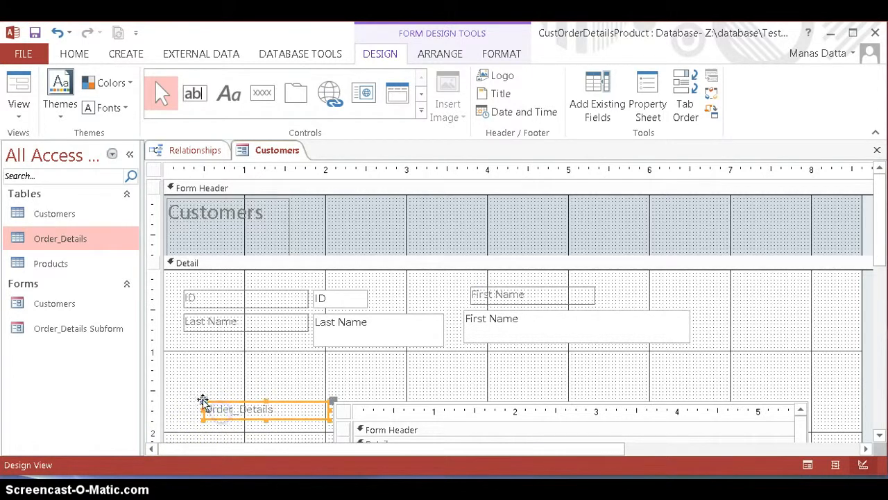
{"action": "left_click_drag", "start_coordinate": [202, 400], "coordinate": [192, 358]}
Step: Extend the Order_Details subform's left edge to about the 0.2 inch mark of the form
{"action": "left_click", "coordinate": [334, 426]}
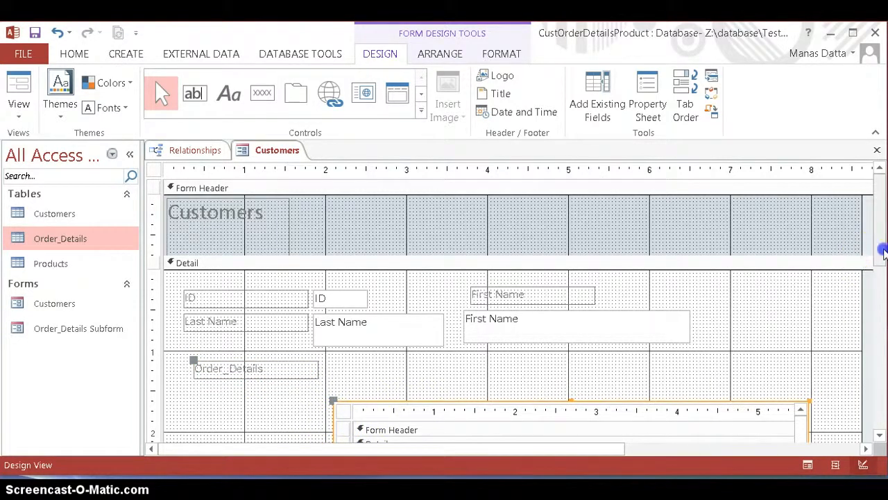
{"action": "left_click_drag", "start_coordinate": [883, 253], "coordinate": [882, 326]}
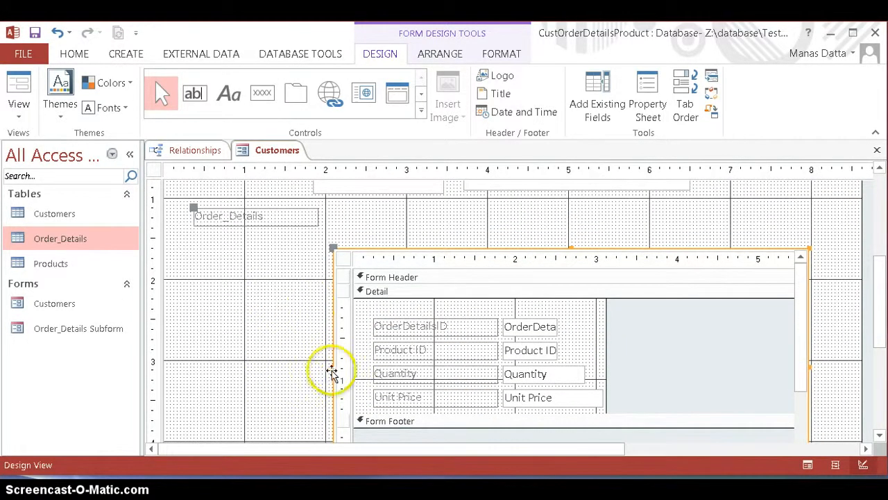
{"action": "left_click_drag", "start_coordinate": [331, 366], "coordinate": [179, 346]}
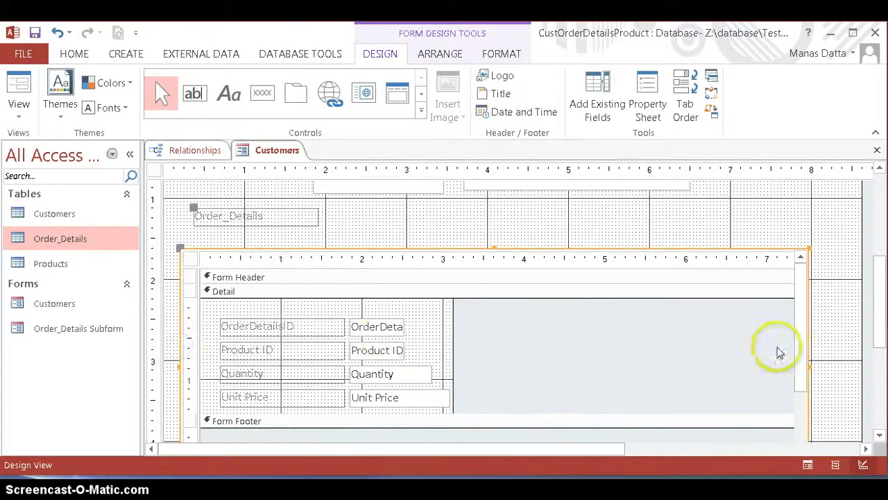
Step: Open up the subform's Form Footer to about 0.4 inch high and widen the subform's design area to about 6.7 inches
{"action": "left_click_drag", "start_coordinate": [876, 292], "coordinate": [881, 309]}
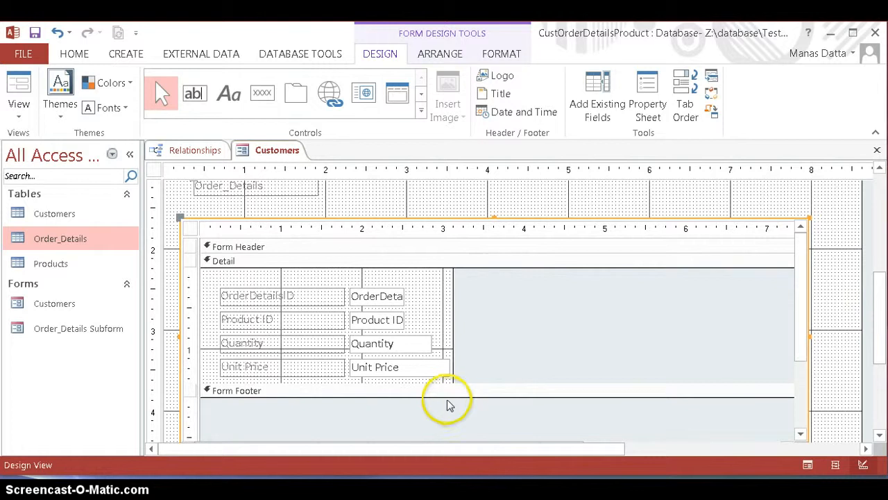
{"action": "left_click_drag", "start_coordinate": [448, 405], "coordinate": [450, 426]}
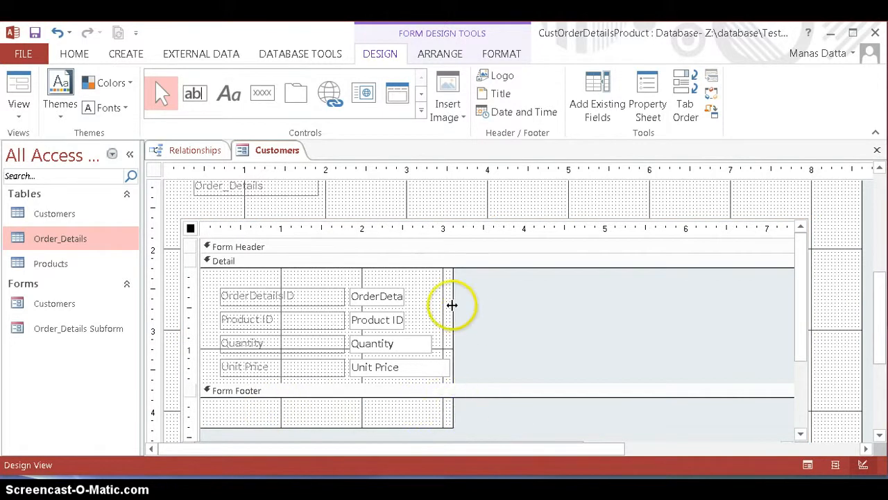
{"action": "left_click_drag", "start_coordinate": [452, 305], "coordinate": [740, 317]}
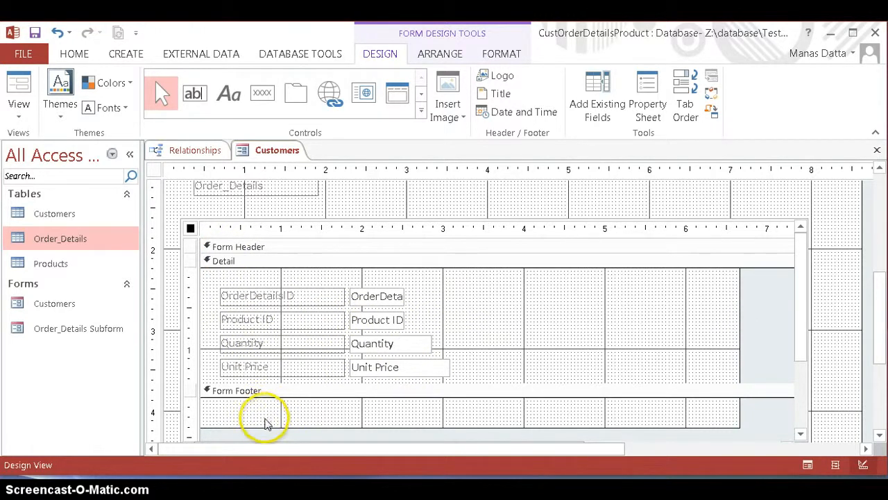
Step: Add an unbound text box to the subform's Form Footer, starting at about 0.8 inch
{"action": "left_click", "coordinate": [194, 93]}
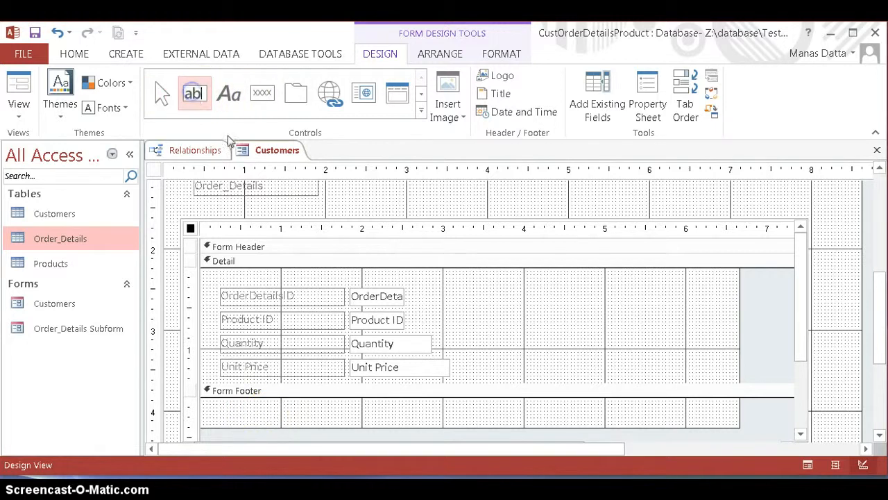
{"action": "left_click", "coordinate": [265, 412]}
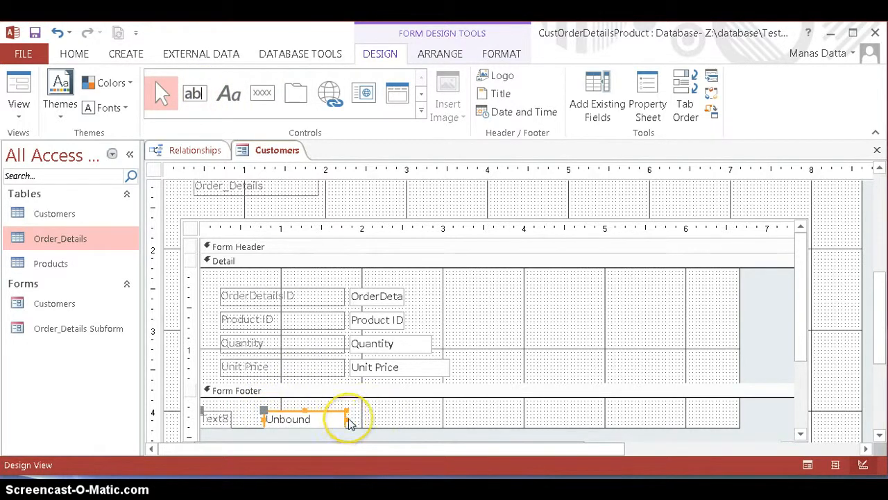
Step: Widen the footer's unbound text box to about 3.5 inches and enter the expression =[Unit Price]*[Quantity] in it
{"action": "left_click_drag", "start_coordinate": [348, 418], "coordinate": [548, 418]}
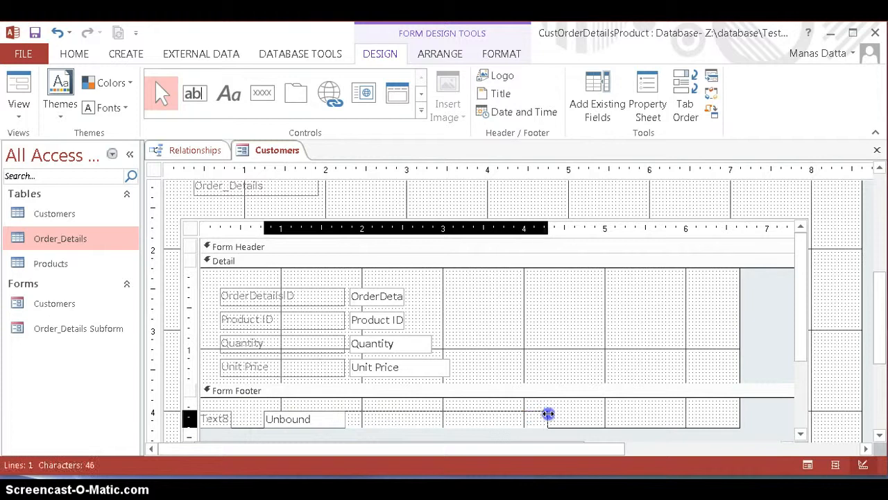
{"action": "left_click", "coordinate": [324, 415]}
{"action": "type", "text": "=["}
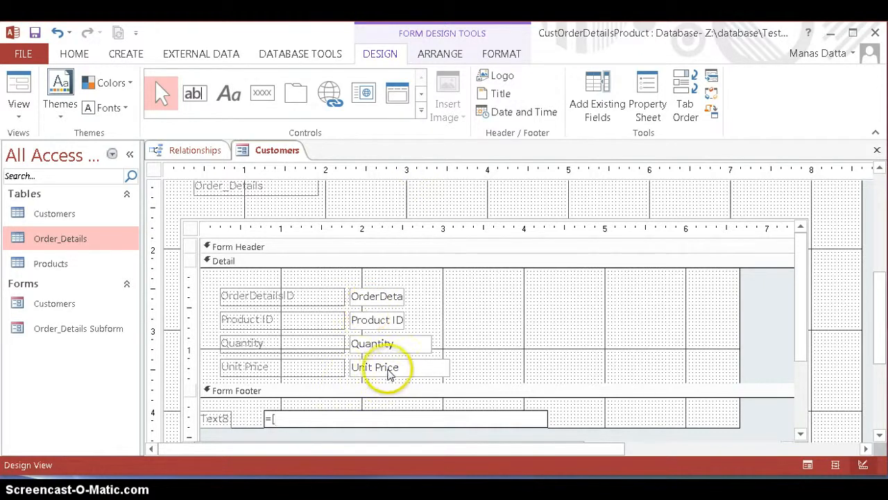
{"action": "type", "text": "uni"}
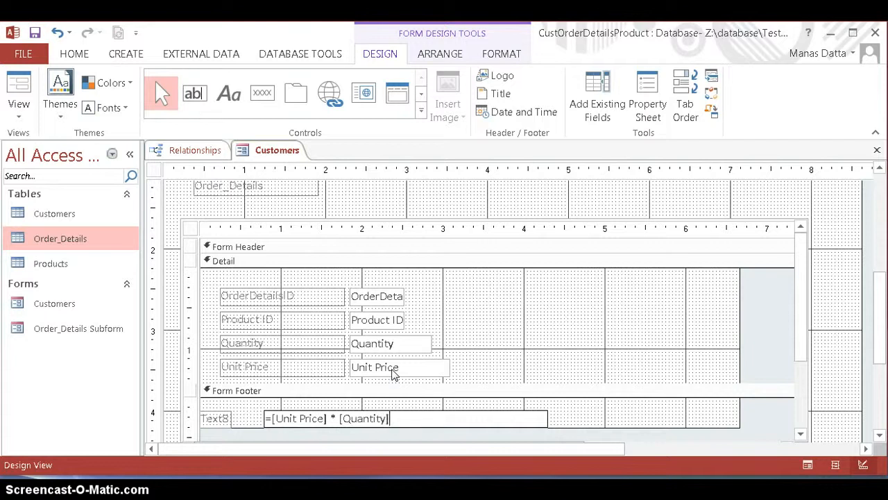
{"action": "left_click", "coordinate": [357, 416]}
{"action": "left_click", "coordinate": [342, 420]}
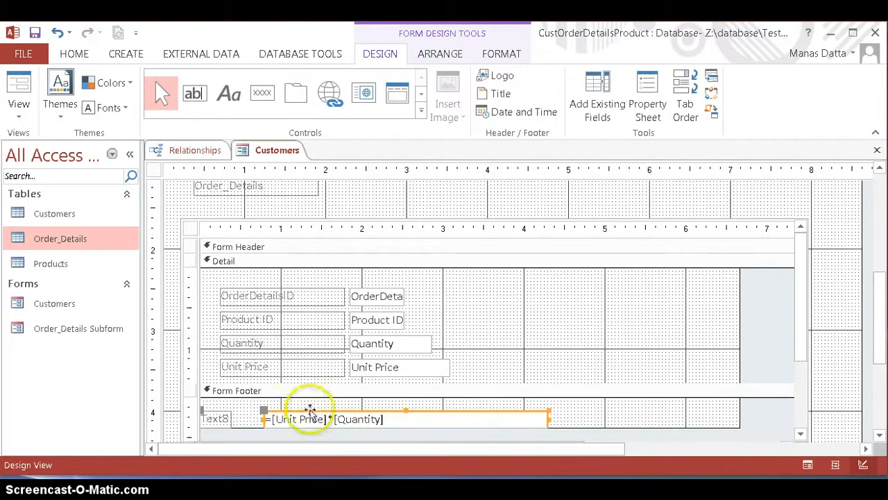
Step: Caption the footer text box's label Total and shift the label and box right so the box starts at 1 inch
{"action": "left_click", "coordinate": [215, 417]}
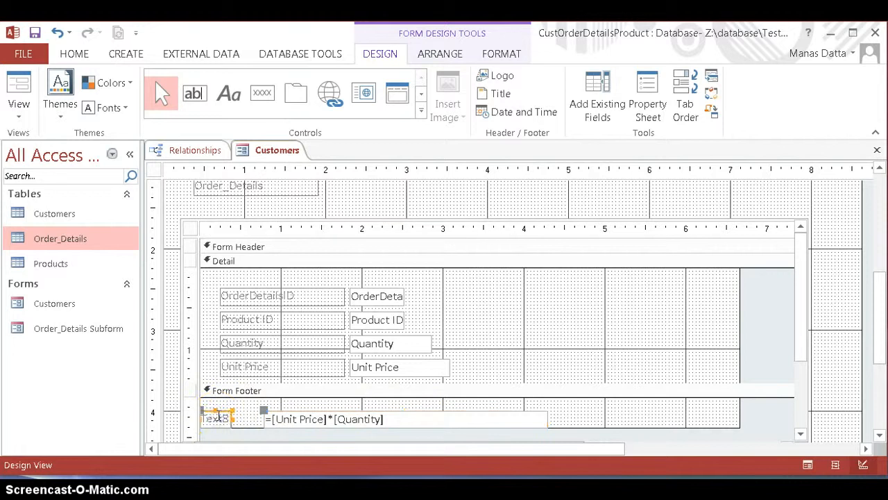
{"action": "double_click", "coordinate": [217, 416]}
{"action": "type", "text": "Total"}
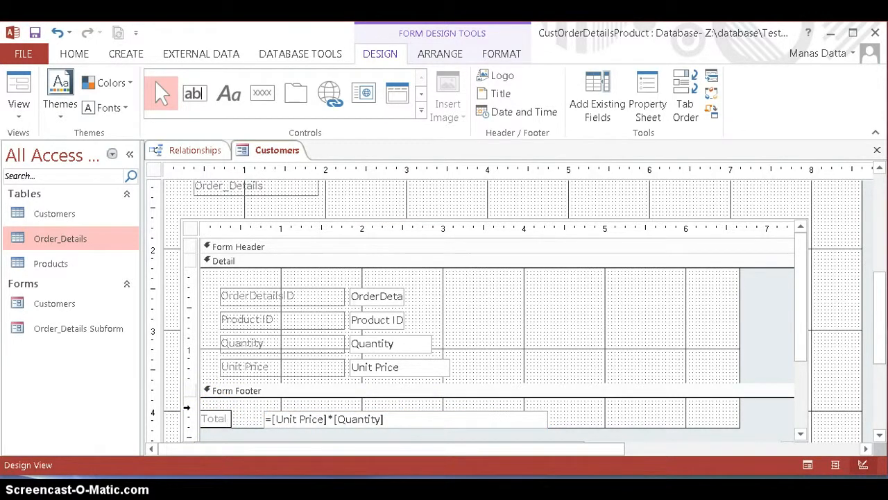
{"action": "left_click", "coordinate": [226, 413]}
{"action": "left_click", "coordinate": [248, 411]}
{"action": "left_click", "coordinate": [230, 418]}
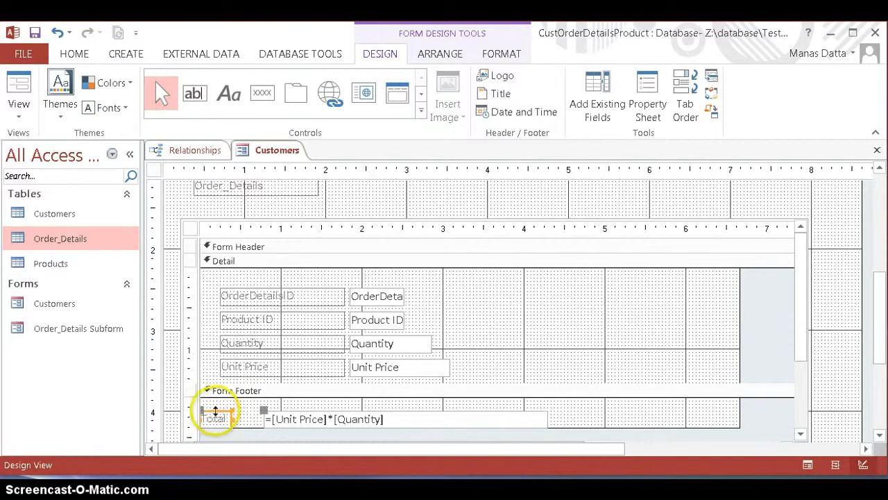
{"action": "left_click_drag", "start_coordinate": [221, 412], "coordinate": [241, 414]}
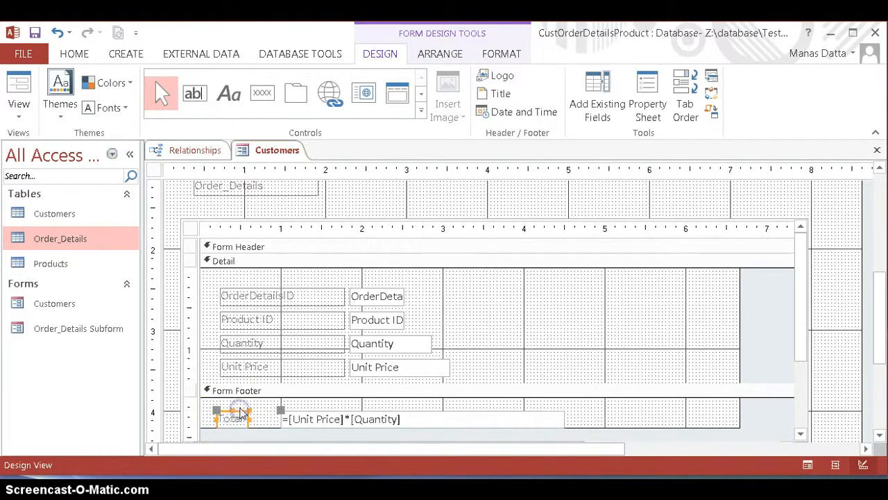
Step: Name the footer's calculated text box SubTotal in its properties and close the Property Sheet
{"action": "right_click", "coordinate": [309, 419]}
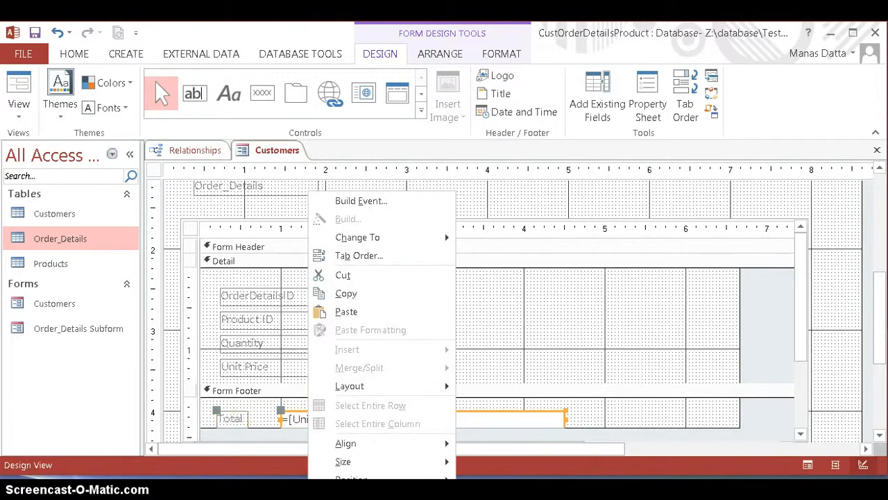
{"action": "left_click", "coordinate": [354, 496]}
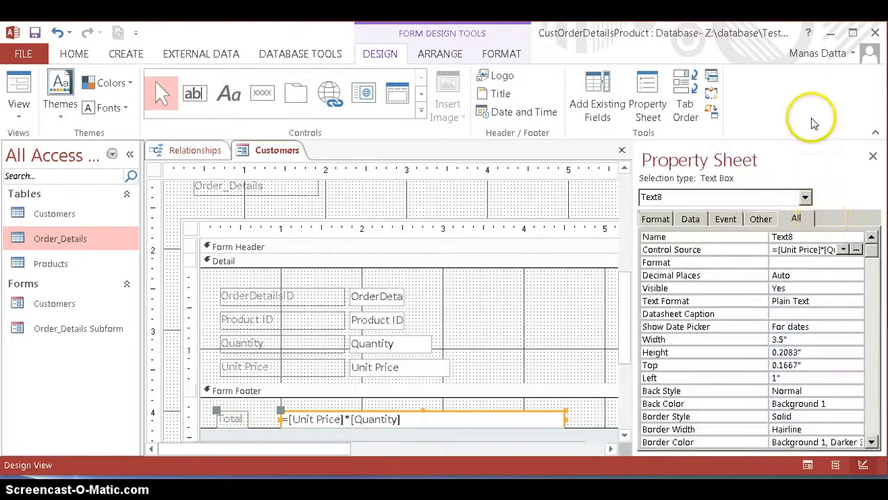
{"action": "left_click", "coordinate": [800, 237]}
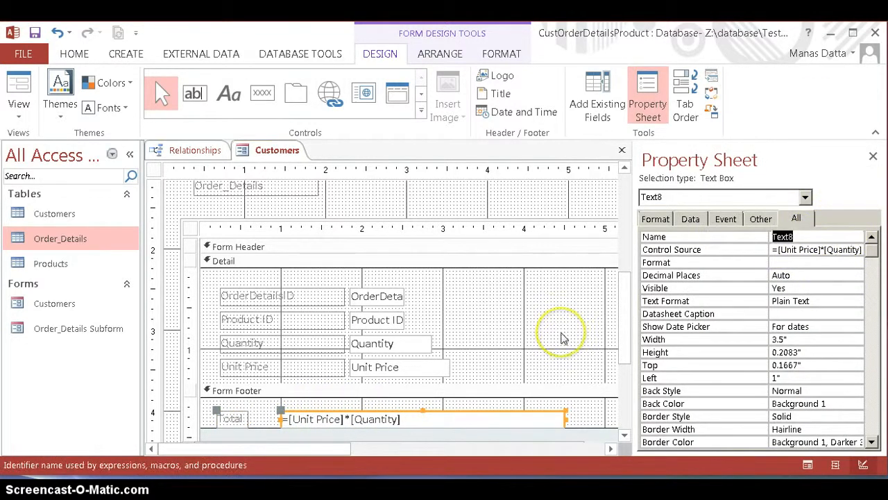
{"action": "type", "text": "tal"}
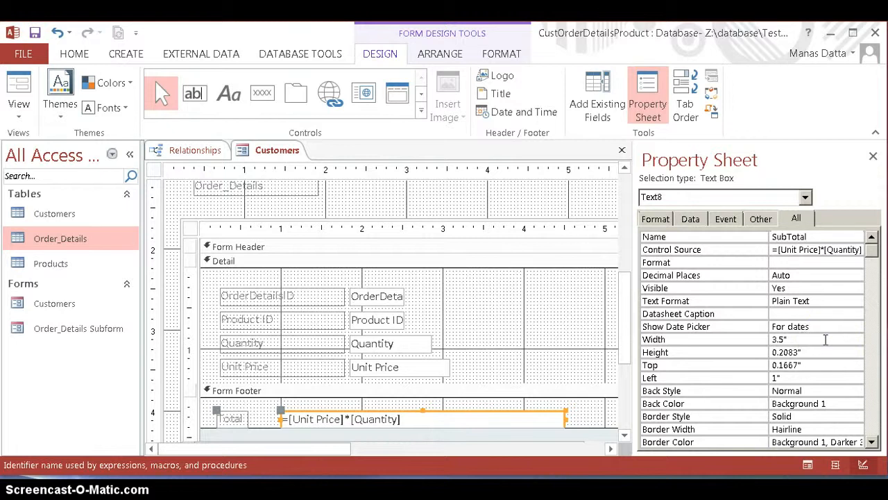
{"action": "key", "text": "shift+Home"}
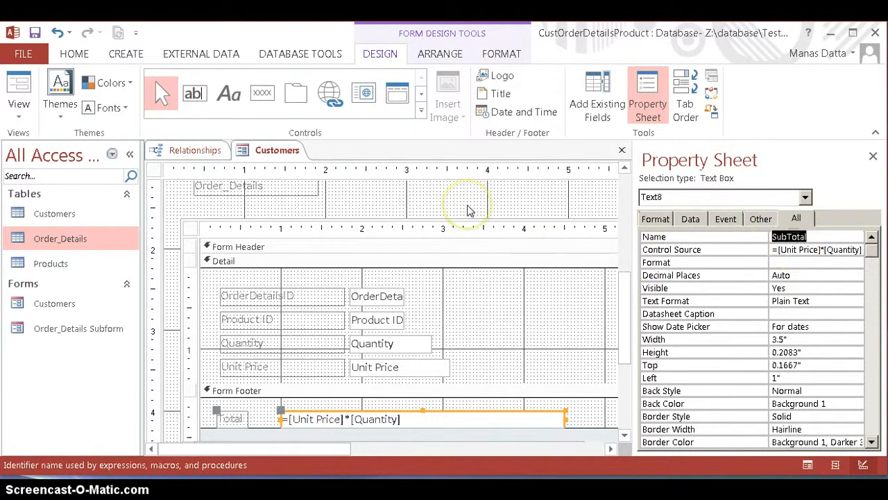
{"action": "key", "text": "Return"}
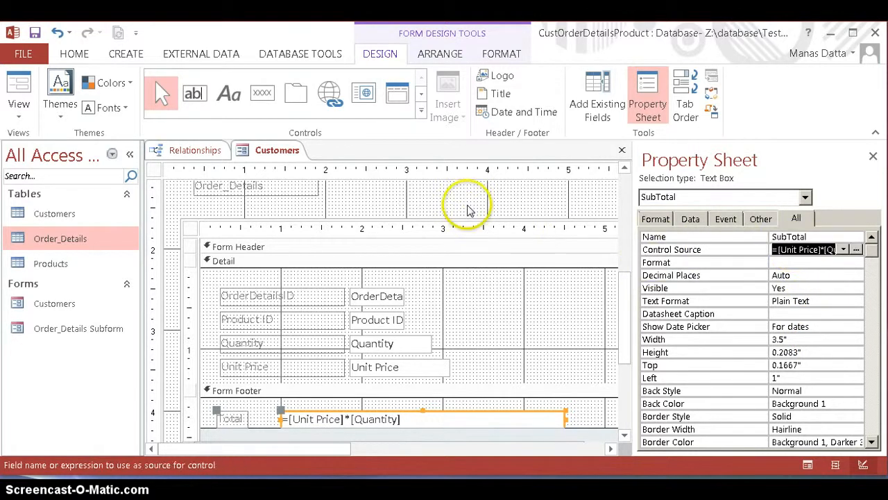
{"action": "right_click", "coordinate": [267, 150]}
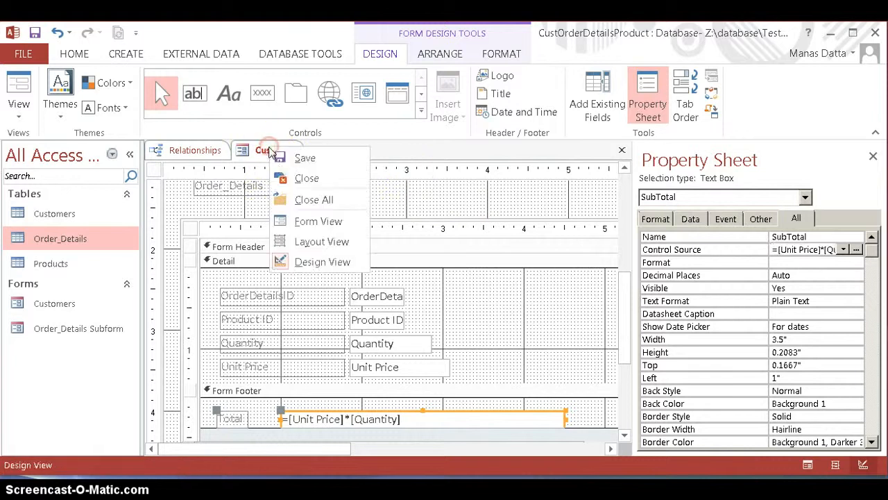
{"action": "left_click", "coordinate": [412, 197]}
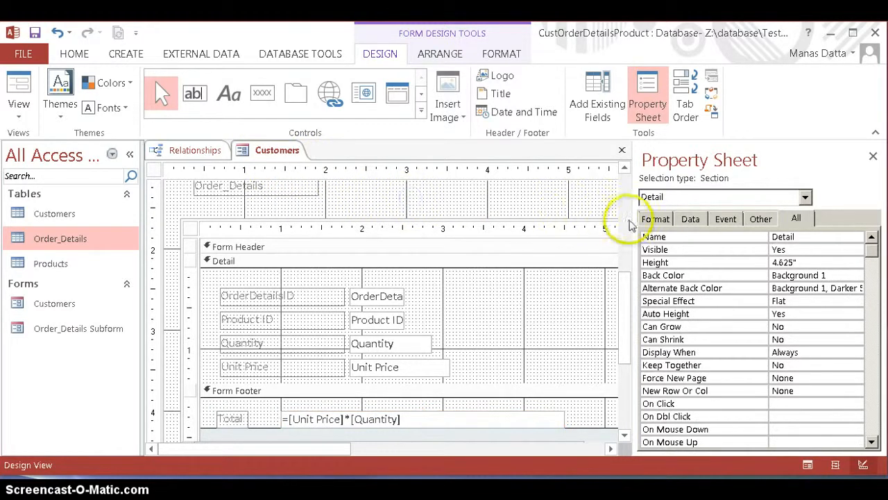
{"action": "left_click", "coordinate": [873, 156]}
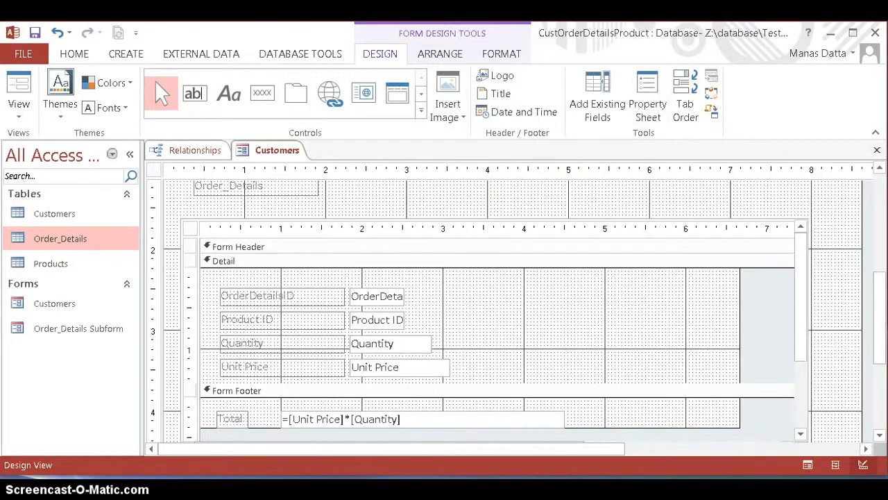
Step: Add an unbound text box to the main form, just above the subform, starting at about 3.5 inches and about 2.9 inches wide
{"action": "left_click_drag", "start_coordinate": [878, 317], "coordinate": [882, 265]}
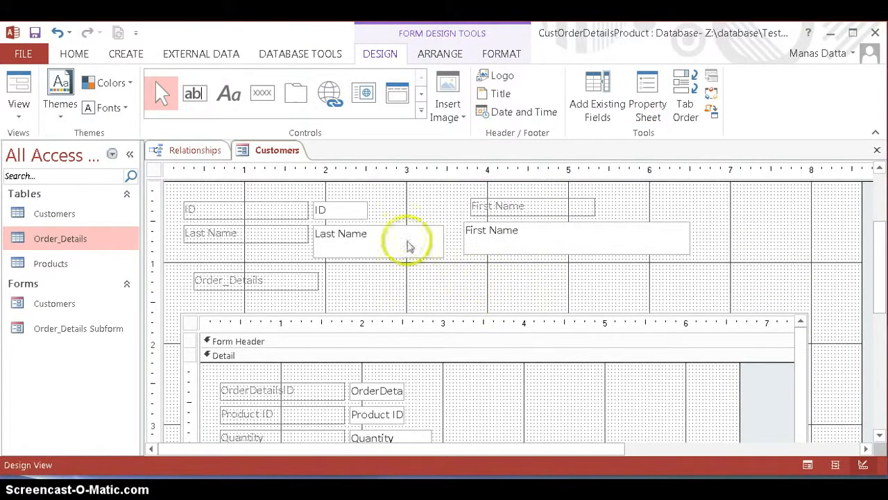
{"action": "left_click", "coordinate": [195, 92]}
{"action": "left_click", "coordinate": [449, 279]}
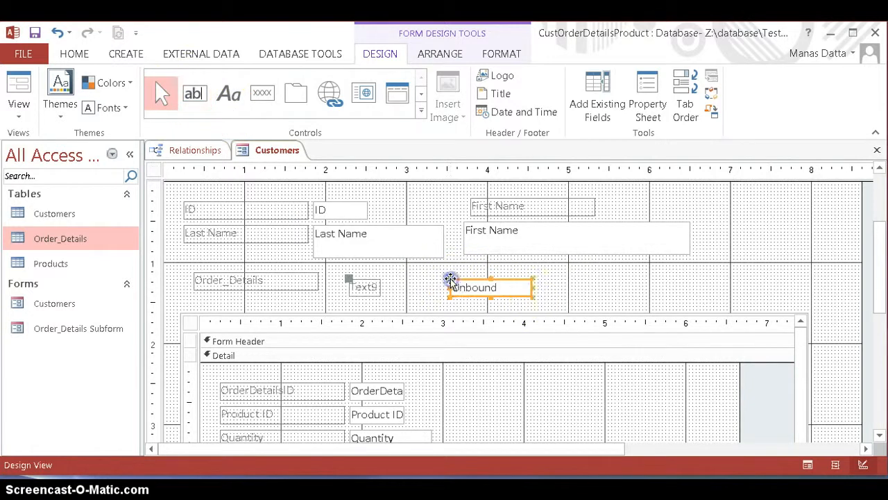
{"action": "mouse_move", "coordinate": [533, 287]}
{"action": "left_mouse_down"}
{"action": "mouse_move", "coordinate": [588, 288]}
{"action": "mouse_move", "coordinate": [531, 290]}
{"action": "left_mouse_up"}
{"action": "left_click_drag", "start_coordinate": [532, 287], "coordinate": [684, 284]}
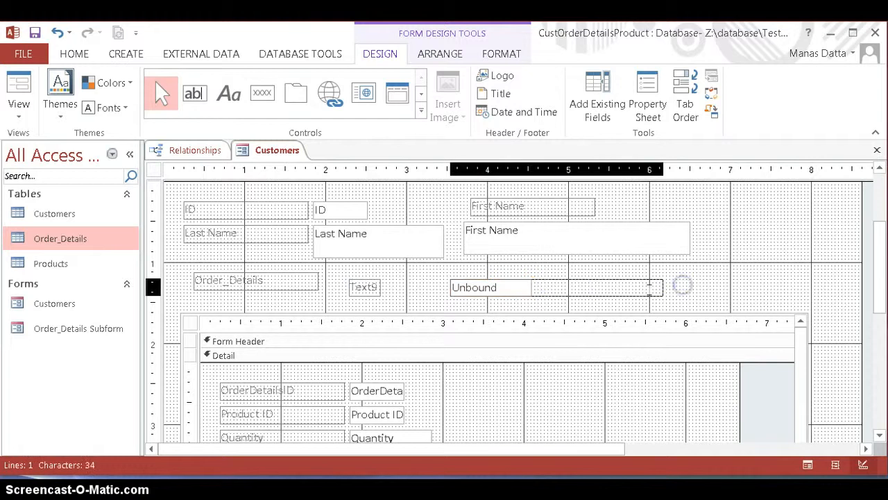
Step: Build the new text box's control source as =[Order_Details Subform].Form![SubTotal] and extend its left edge to about 2.8 inches
{"action": "right_click", "coordinate": [451, 283]}
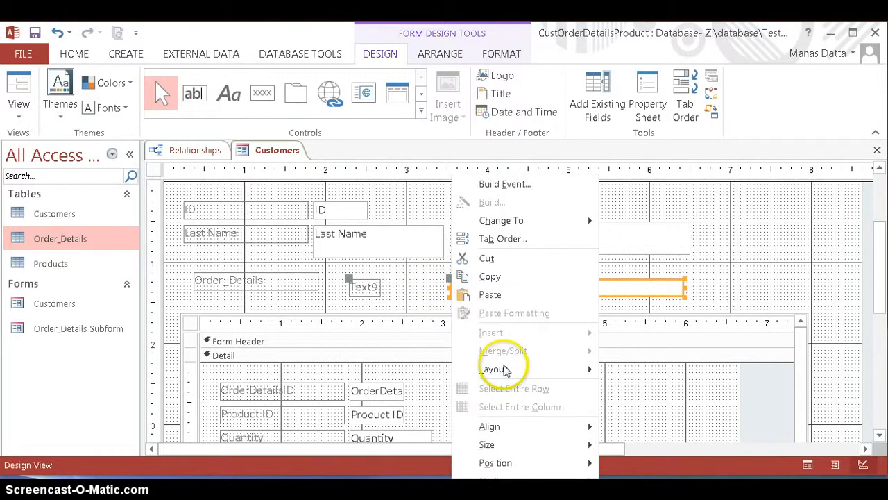
{"action": "left_click", "coordinate": [505, 494]}
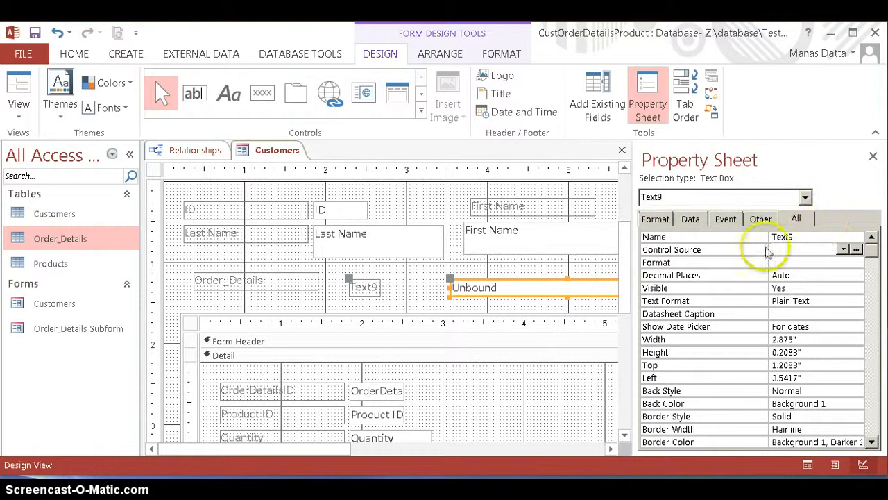
{"action": "left_click", "coordinate": [856, 249]}
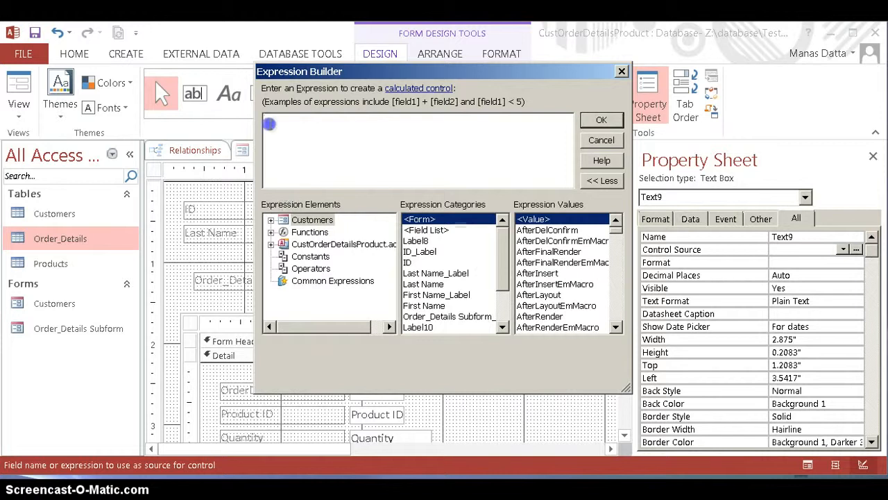
{"action": "left_click", "coordinate": [272, 220]}
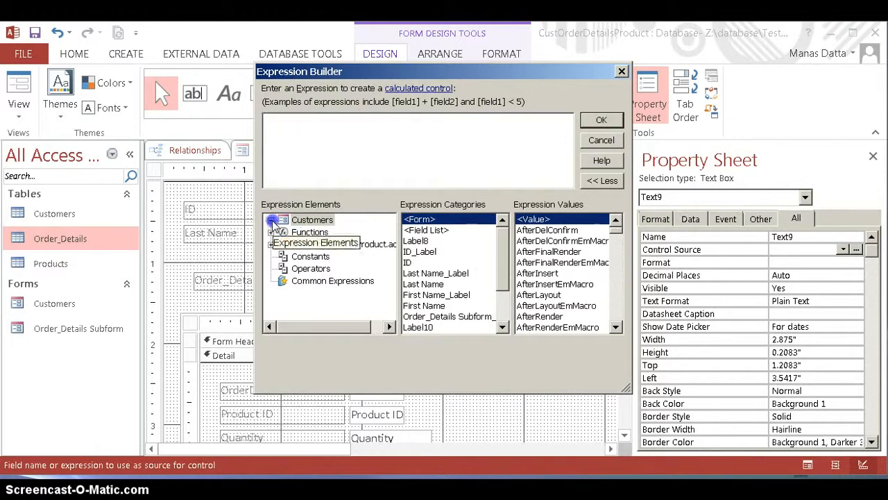
{"action": "left_click", "coordinate": [323, 232]}
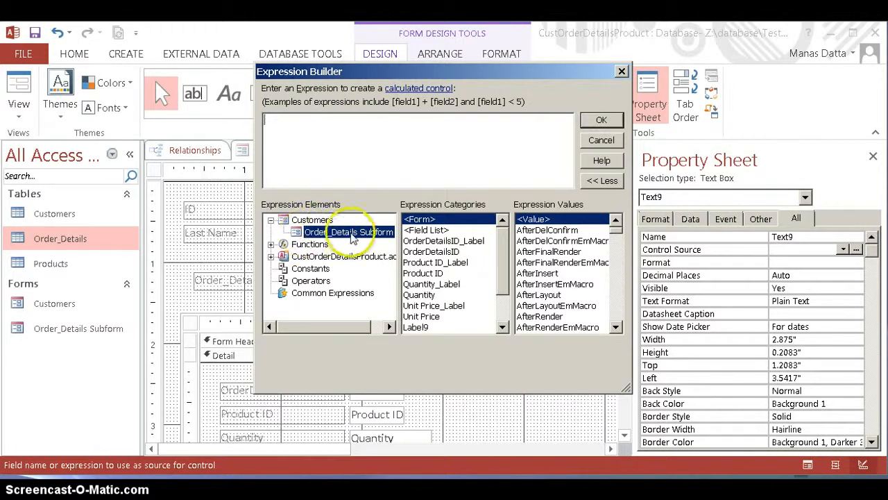
{"action": "left_click", "coordinate": [505, 301]}
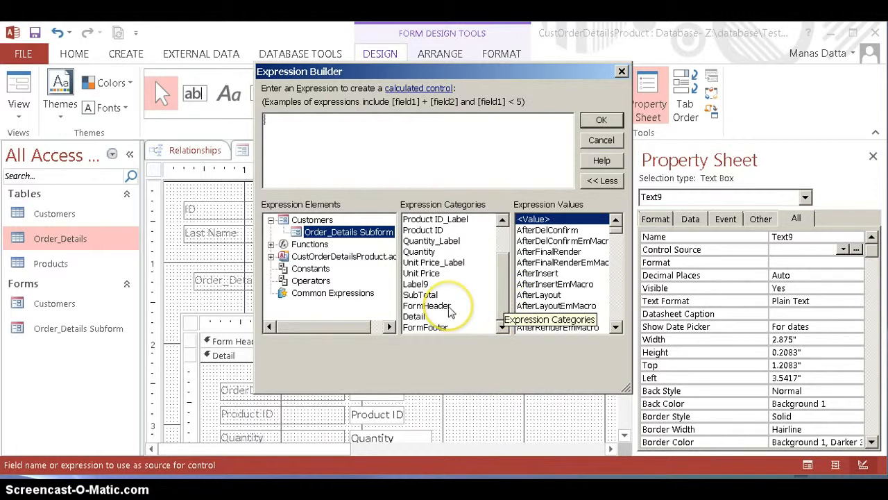
{"action": "left_click", "coordinate": [428, 295]}
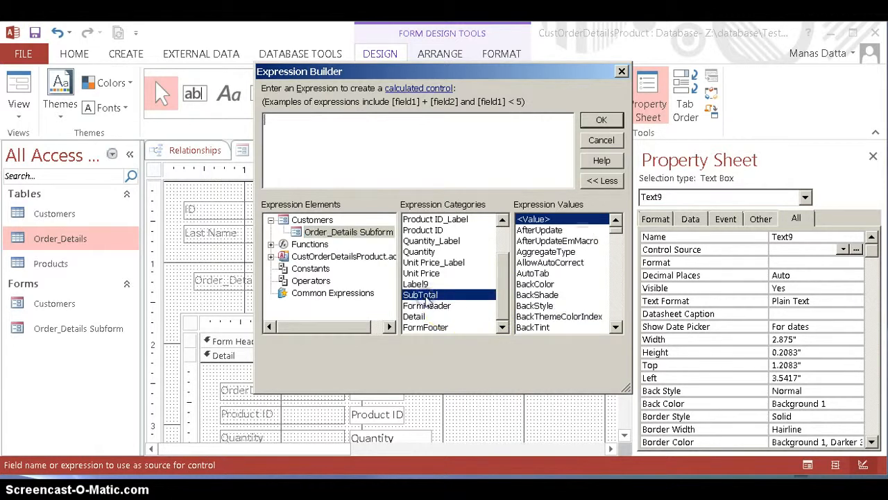
{"action": "double_click", "coordinate": [428, 295]}
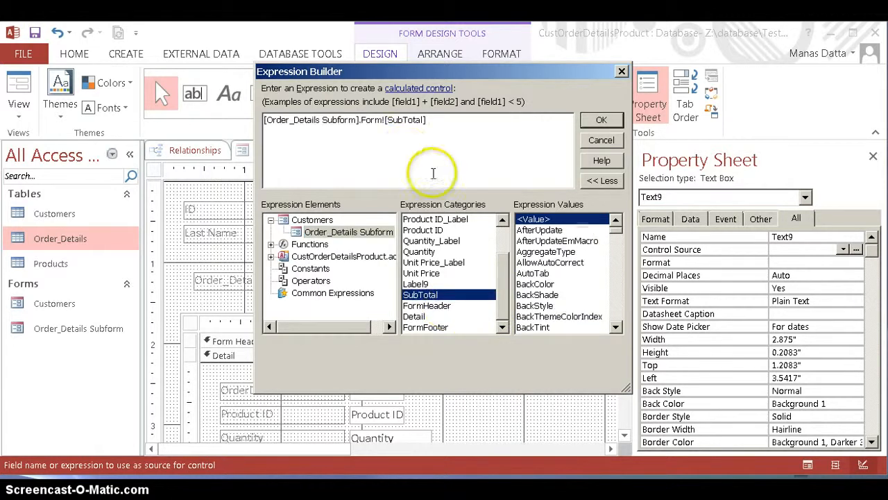
{"action": "left_click", "coordinate": [265, 120]}
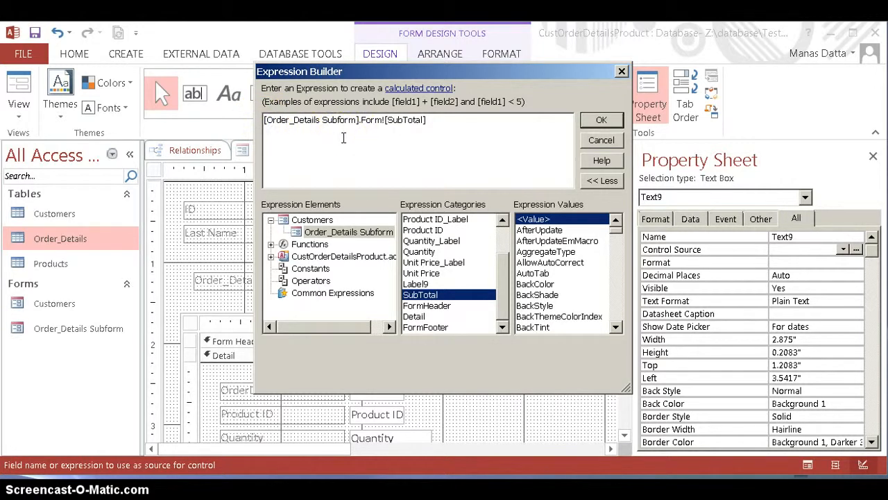
{"action": "type", "text": "="}
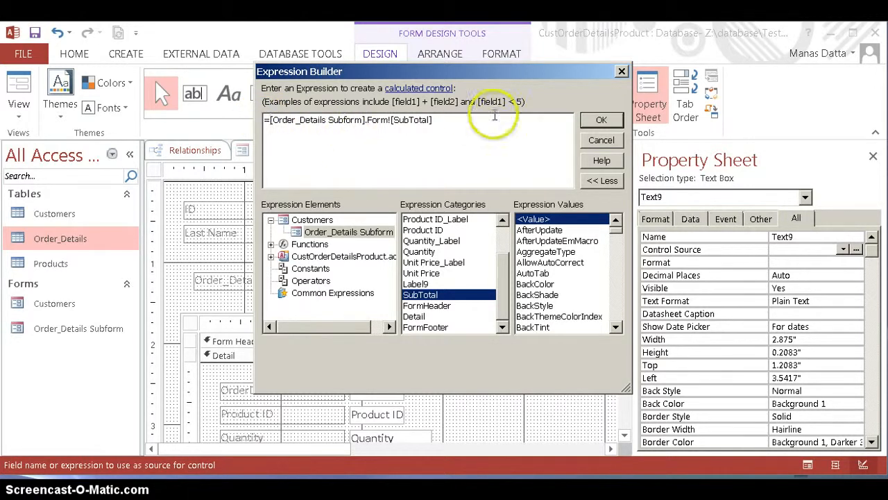
{"action": "left_click", "coordinate": [602, 121]}
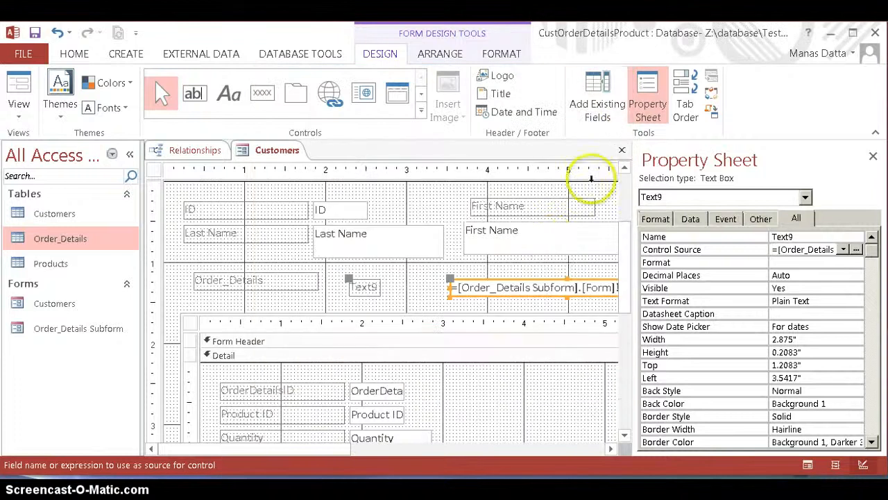
{"action": "left_click_drag", "start_coordinate": [448, 278], "coordinate": [387, 279]}
Step: Caption the label of the main form's calculated text box Total Cost of Trancsaction
{"action": "left_click", "coordinate": [372, 285]}
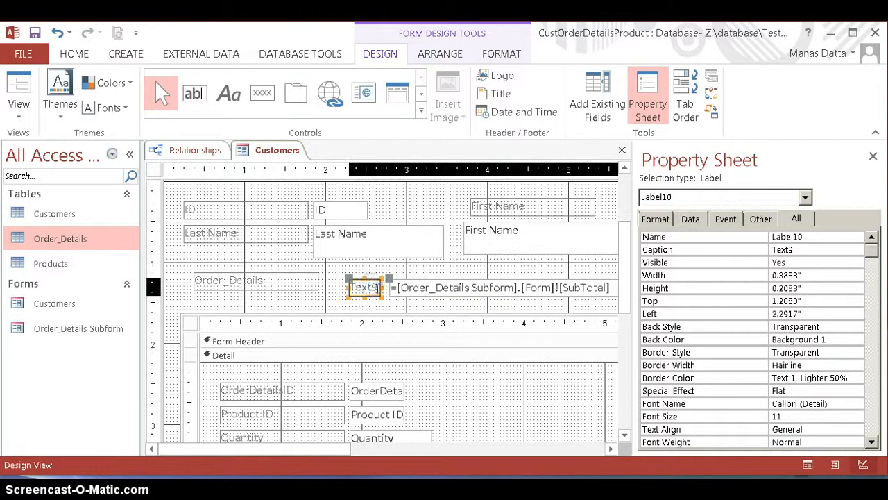
{"action": "left_click", "coordinate": [374, 286]}
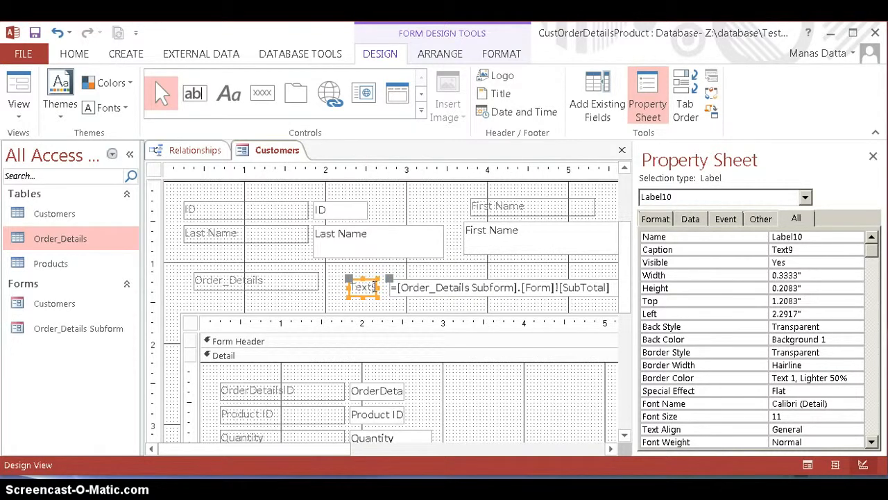
{"action": "left_click_drag", "start_coordinate": [372, 286], "coordinate": [346, 286]}
{"action": "type", "text": "To"}
{"action": "type", "text": "tal Cost"}
{"action": "type", "text": "of Tra"}
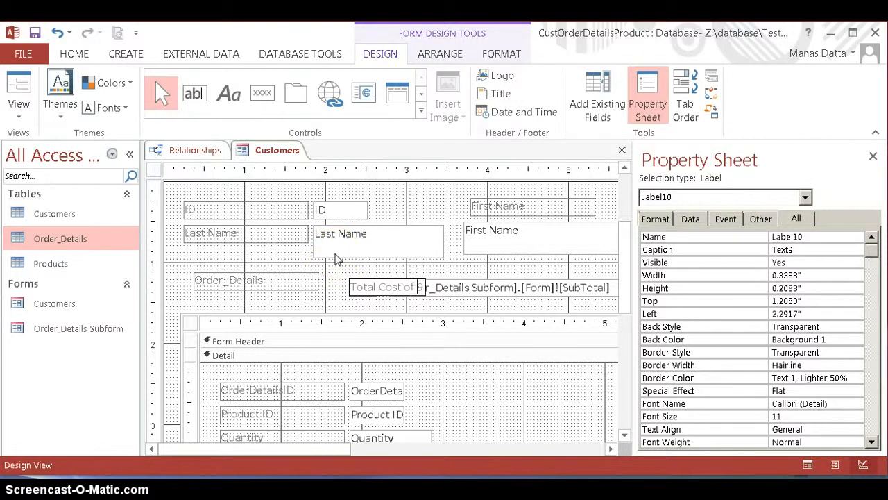
{"action": "type", "text": "ncs"}
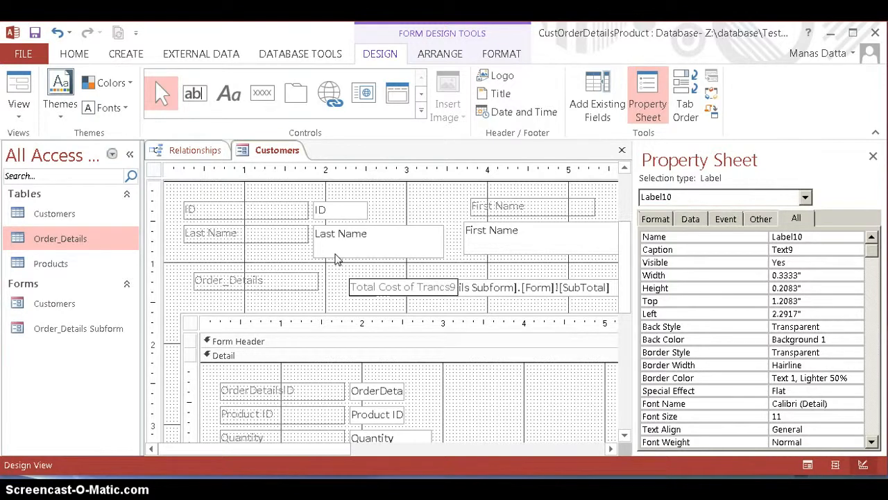
{"action": "type", "text": "action"}
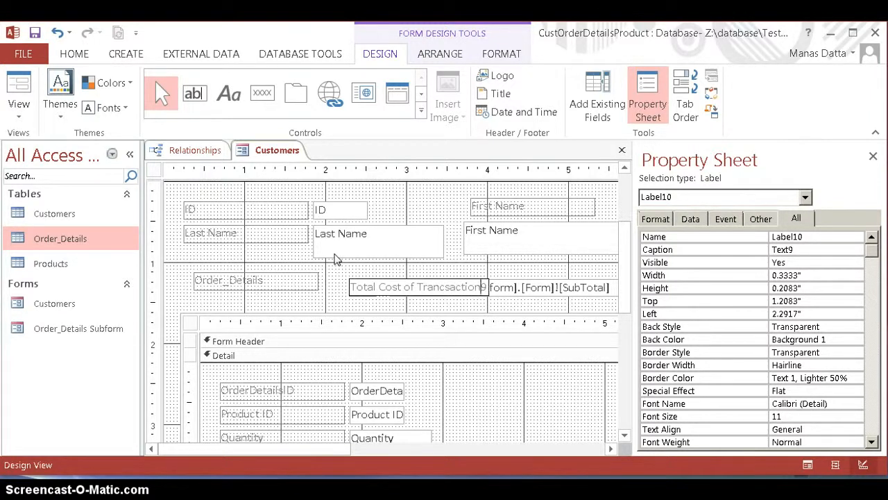
{"action": "left_click", "coordinate": [282, 227]}
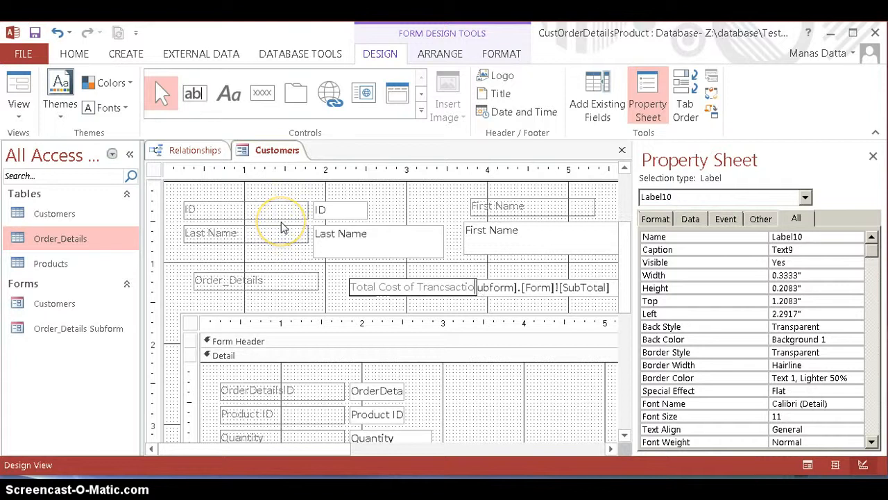
{"action": "left_click", "coordinate": [282, 227]}
{"action": "left_click", "coordinate": [382, 288]}
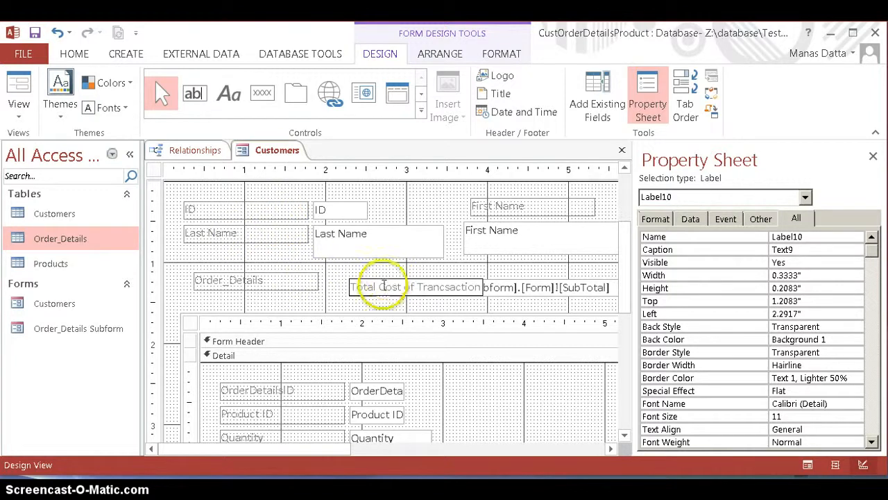
{"action": "left_click", "coordinate": [371, 287]}
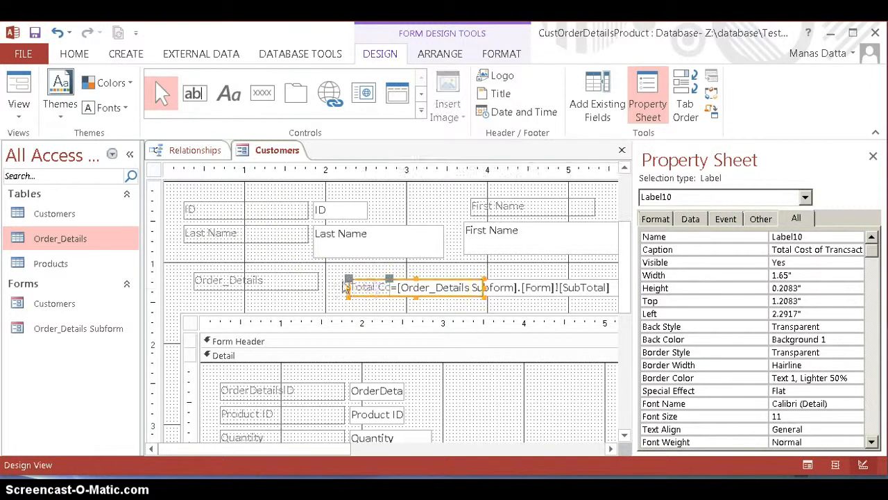
Step: Move the total's label up and left to about 1.96 inches and place its calculated text box directly beneath it
{"action": "left_click", "coordinate": [349, 285]}
{"action": "left_click_drag", "start_coordinate": [349, 285], "coordinate": [321, 274]}
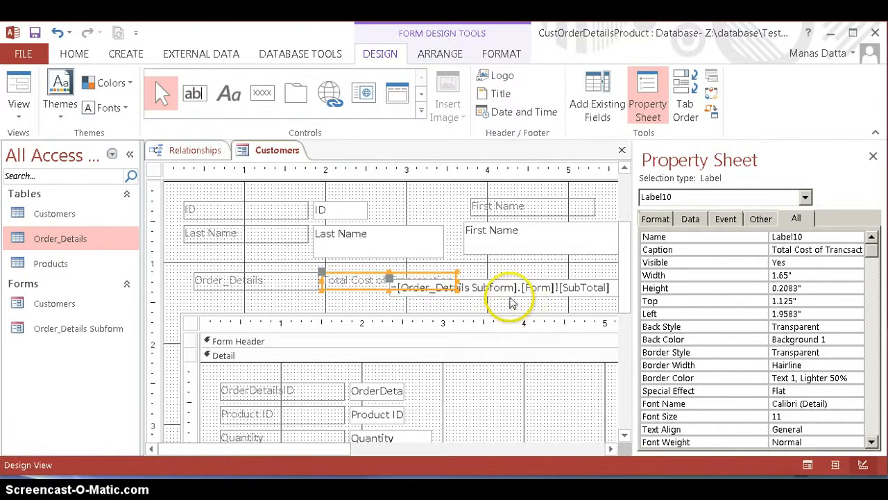
{"action": "left_click_drag", "start_coordinate": [387, 280], "coordinate": [323, 288]}
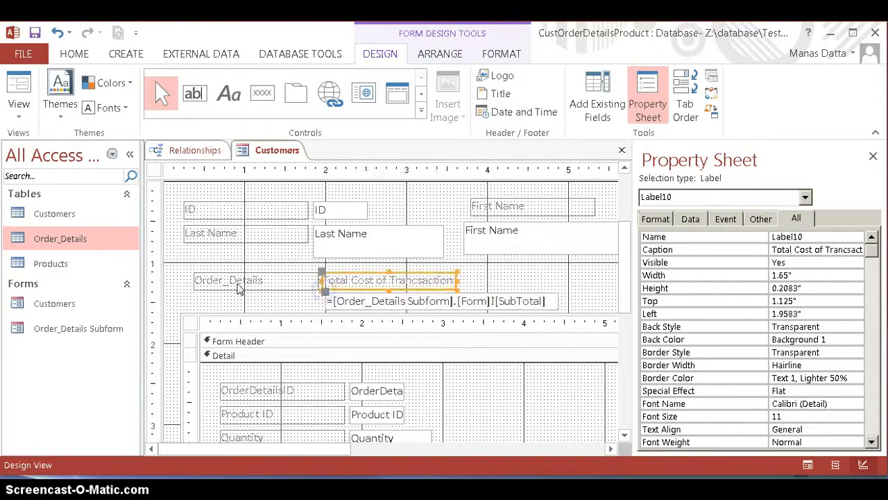
Step: Move the Order_Details label to about 0.21 inch left and 1.375 inches down, and shift the total's label and box to start at about 2.04 inches
{"action": "left_click", "coordinate": [194, 278]}
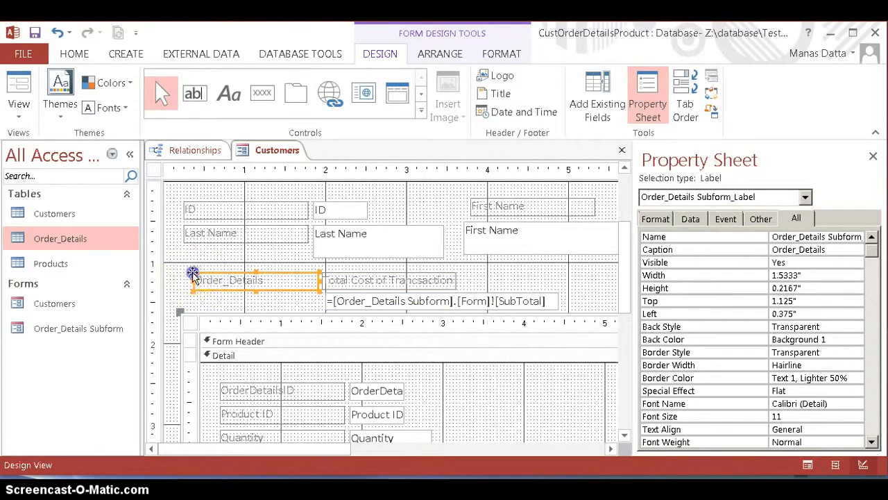
{"action": "left_click_drag", "start_coordinate": [191, 272], "coordinate": [180, 290]}
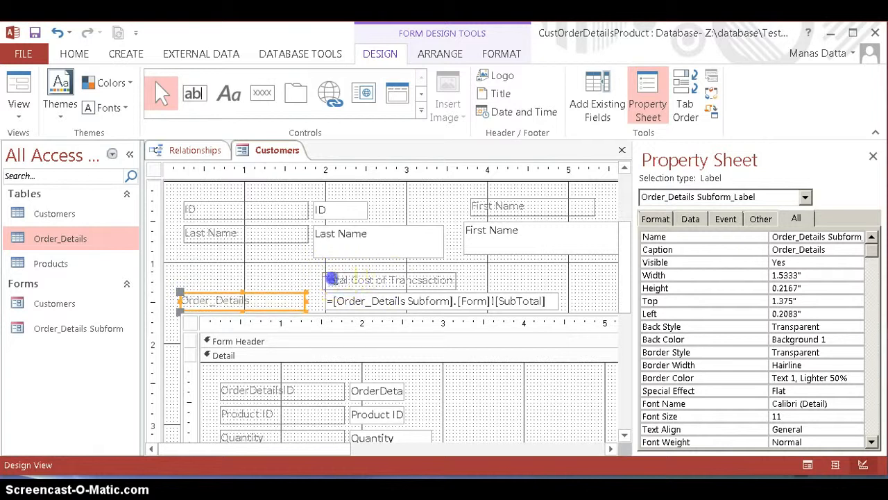
{"action": "left_click", "coordinate": [331, 277]}
{"action": "left_click_drag", "start_coordinate": [331, 277], "coordinate": [334, 277]}
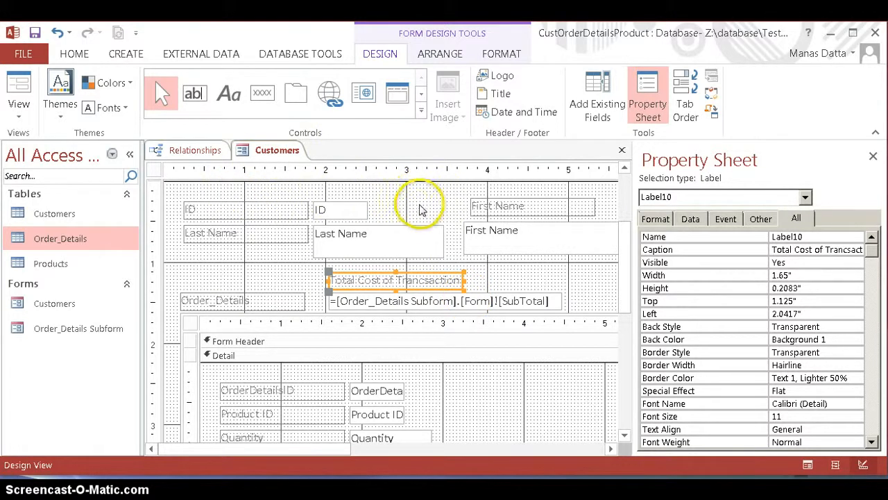
Step: Display the Customers form in Form View and examine the transaction total above the order details
{"action": "right_click", "coordinate": [278, 153]}
{"action": "left_click", "coordinate": [278, 152]}
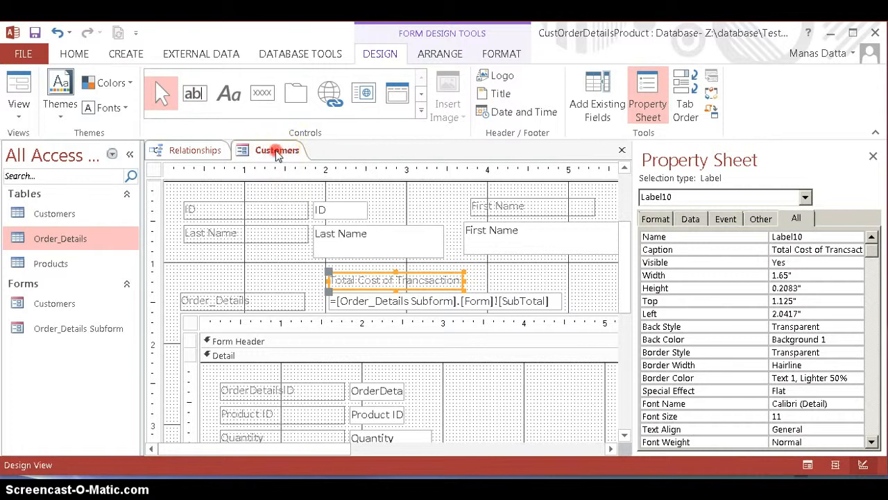
{"action": "right_click", "coordinate": [276, 153]}
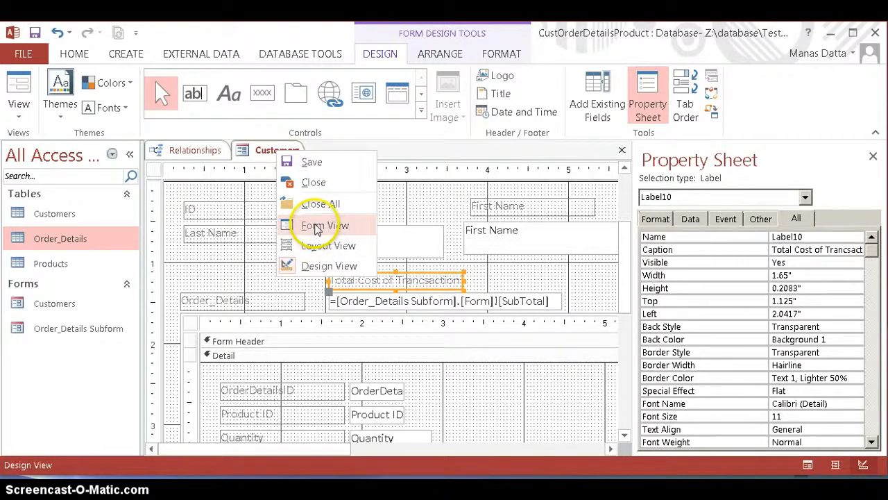
{"action": "left_click", "coordinate": [316, 229]}
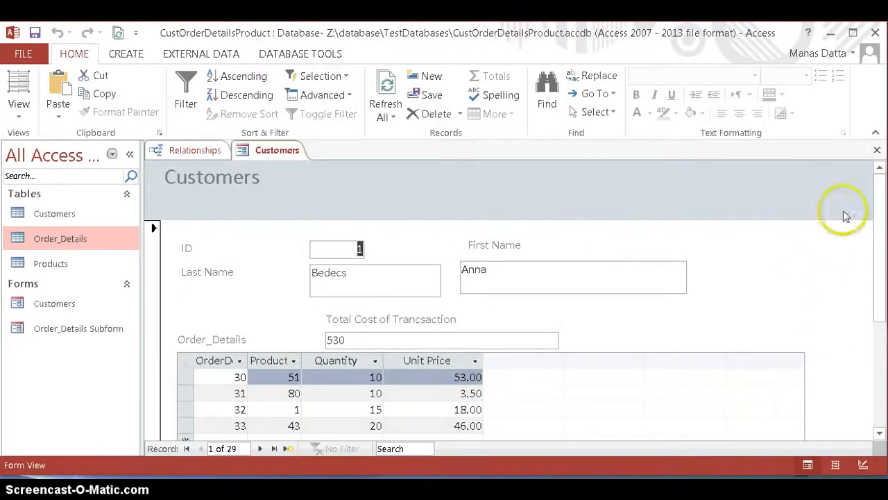
{"action": "mouse_move", "coordinate": [882, 217]}
{"action": "left_mouse_down"}
{"action": "mouse_move", "coordinate": [884, 242]}
{"action": "mouse_move", "coordinate": [884, 234]}
{"action": "left_mouse_up"}
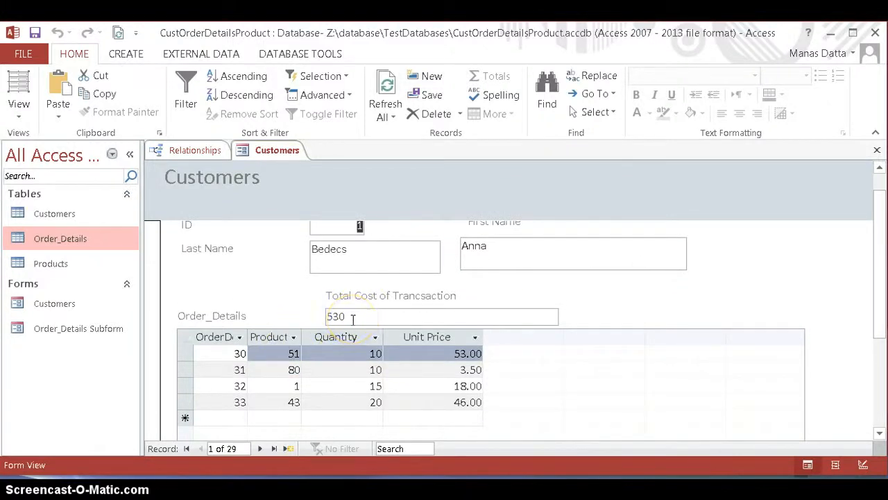
Step: Return the form to Design View and set the Format property of the calculated total text box to Currency
{"action": "right_click", "coordinate": [261, 150]}
{"action": "left_click", "coordinate": [309, 265]}
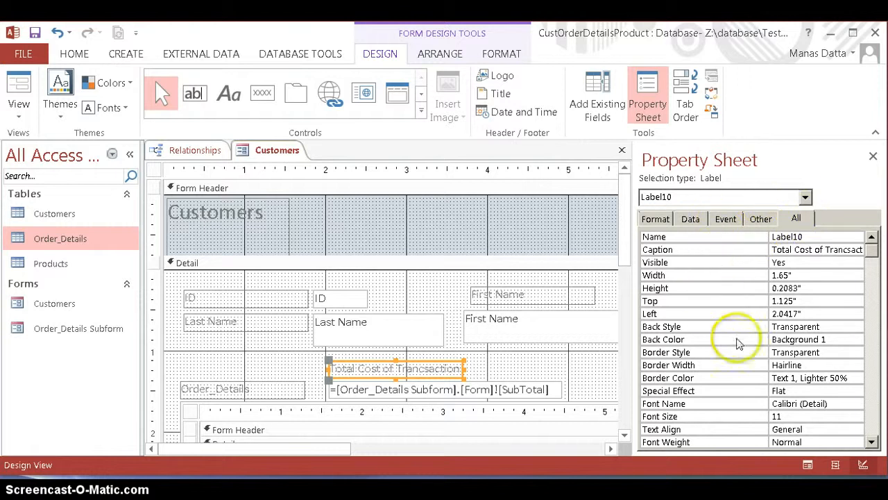
{"action": "left_click", "coordinate": [871, 409]}
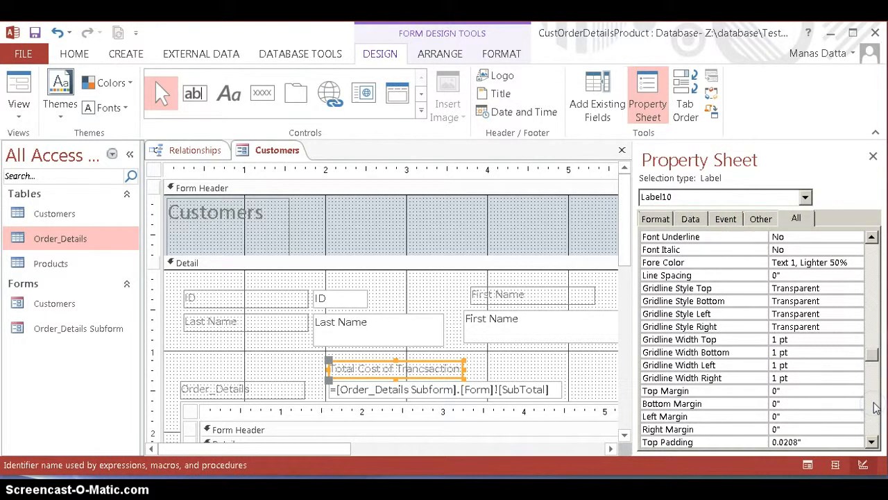
{"action": "left_click", "coordinate": [657, 219]}
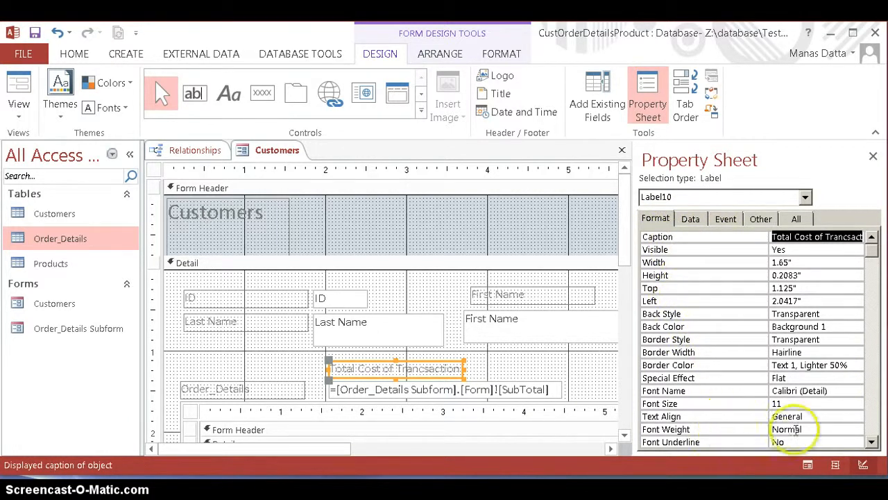
{"action": "left_click", "coordinate": [873, 409]}
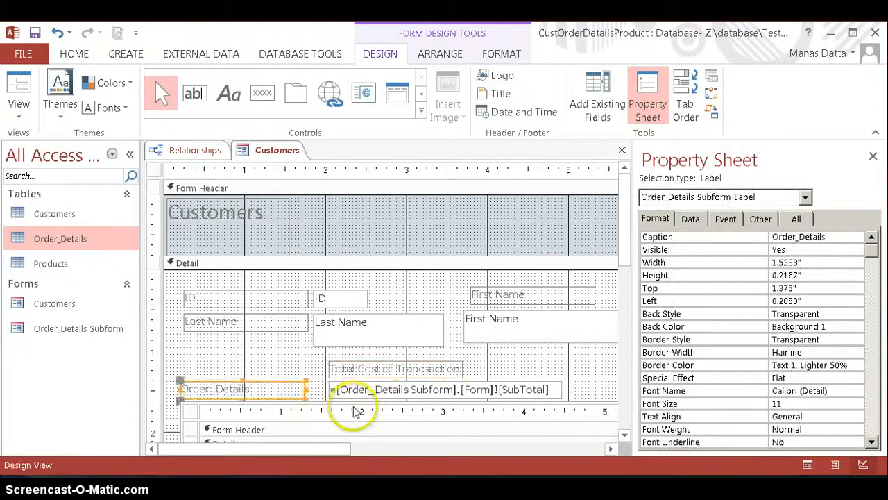
{"action": "left_click", "coordinate": [345, 390]}
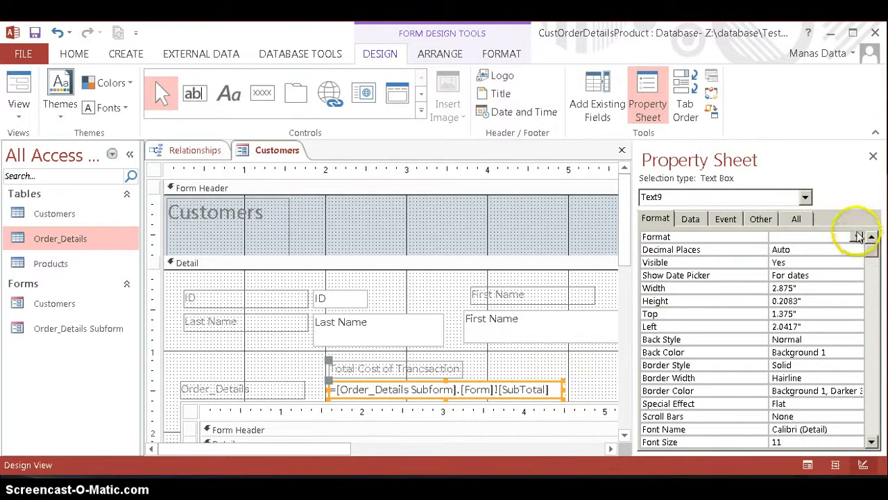
{"action": "left_click", "coordinate": [857, 236]}
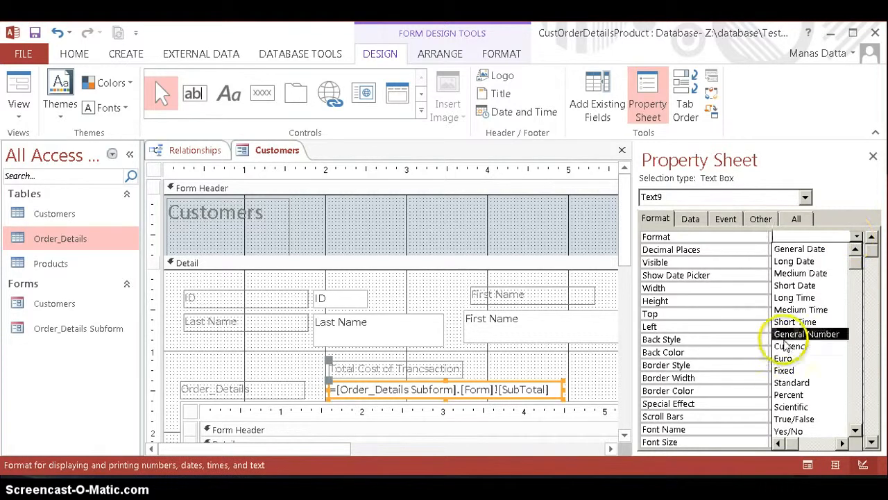
{"action": "left_click", "coordinate": [788, 346]}
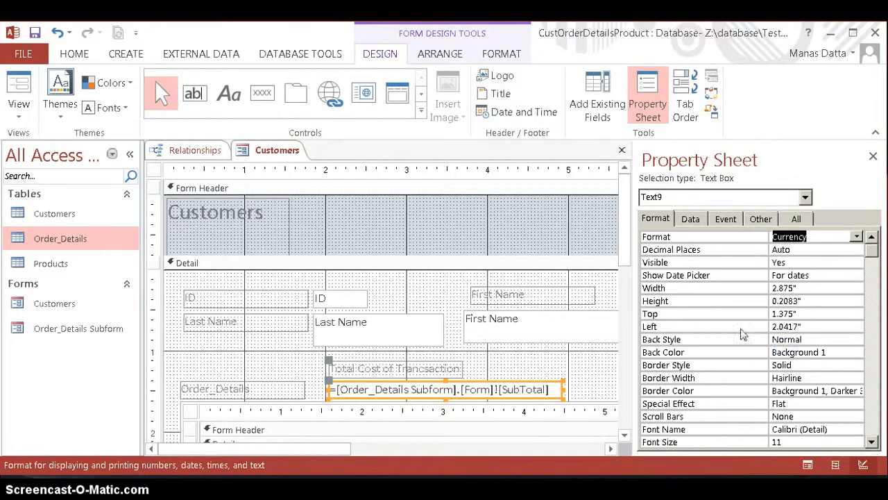
Step: Save the Customers form and display it in Form View to check the formatted total
{"action": "right_click", "coordinate": [271, 151]}
{"action": "left_click", "coordinate": [315, 161]}
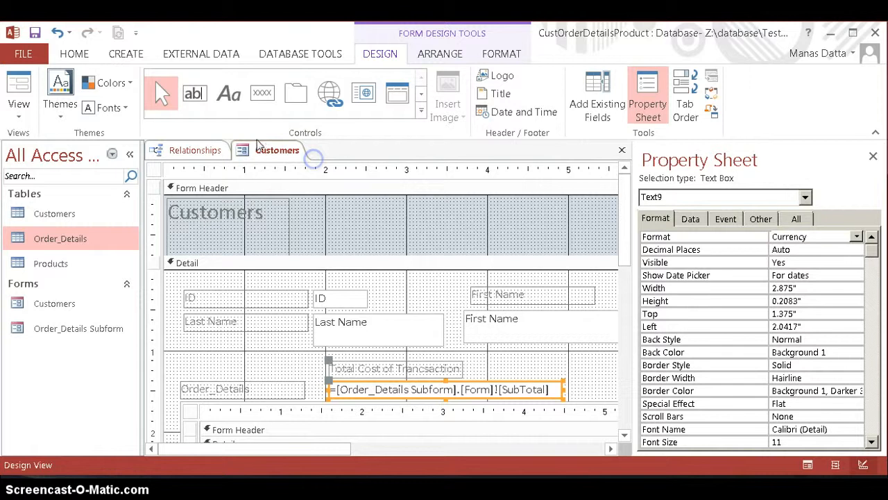
{"action": "right_click", "coordinate": [263, 150]}
{"action": "left_click", "coordinate": [305, 223]}
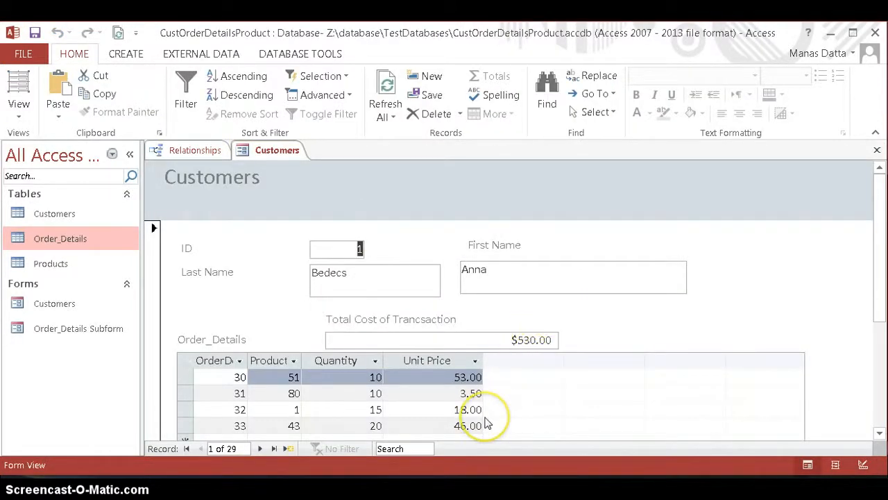
{"action": "left_click_drag", "start_coordinate": [881, 234], "coordinate": [882, 249]}
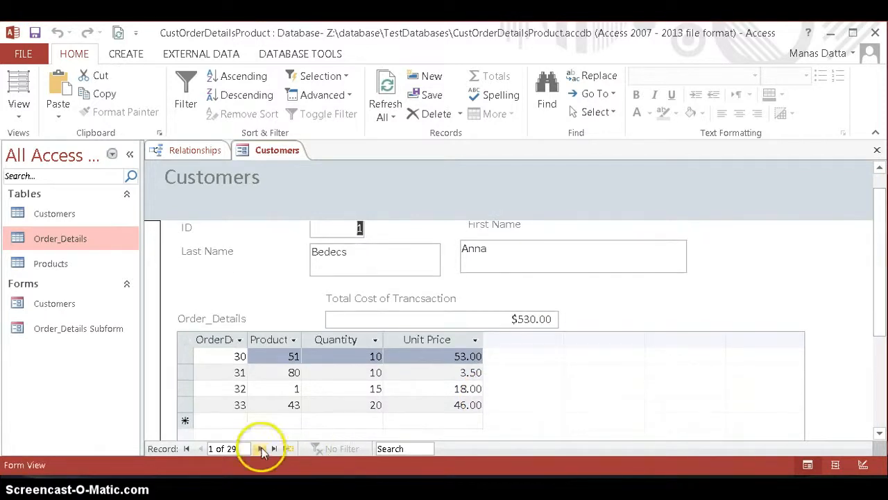
Step: Step forward through the customer records to record 18, checking the transaction total against each customer's order details
{"action": "left_click", "coordinate": [261, 449]}
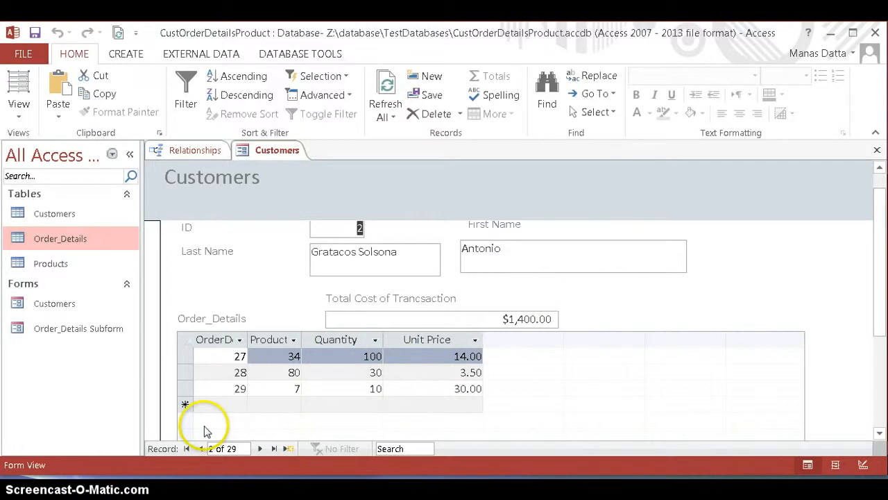
{"action": "left_click", "coordinate": [259, 449]}
{"action": "left_click", "coordinate": [259, 449]}
{"action": "left_click", "coordinate": [259, 449]}
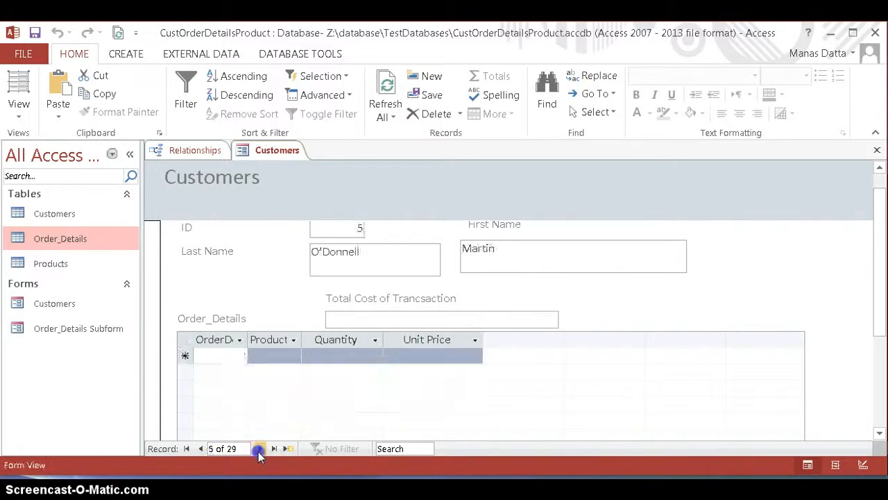
{"action": "left_click", "coordinate": [259, 449]}
{"action": "left_click", "coordinate": [259, 449]}
{"action": "left_click", "coordinate": [259, 449]}
{"action": "left_click", "coordinate": [259, 449]}
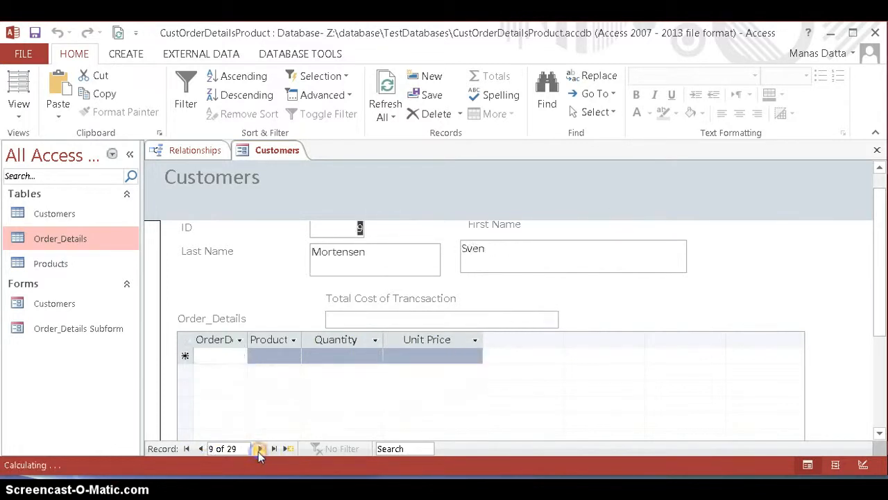
{"action": "left_click", "coordinate": [258, 449]}
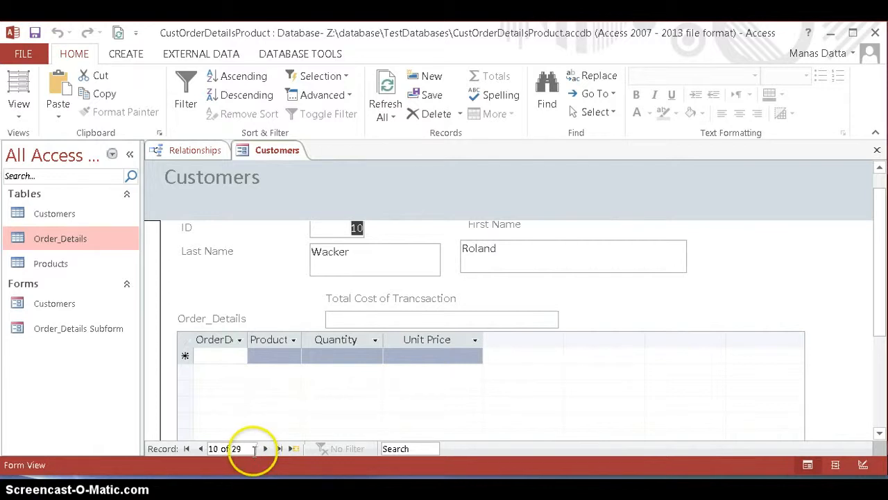
{"action": "left_click", "coordinate": [266, 449]}
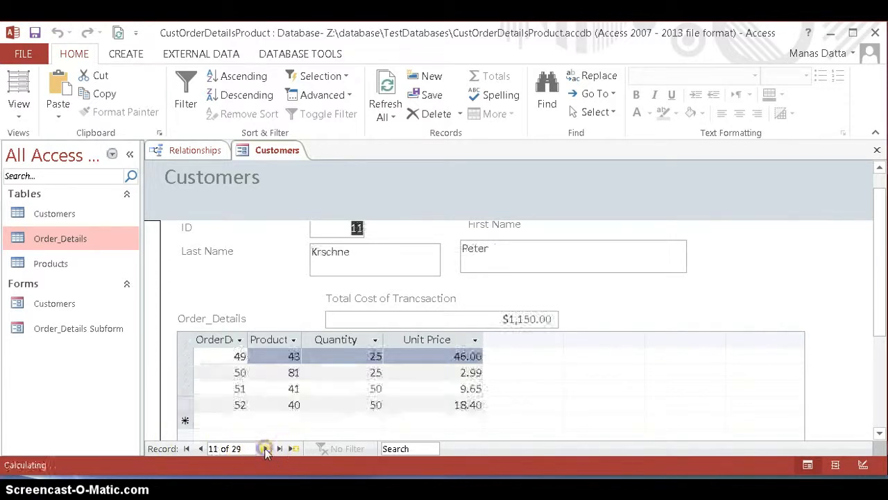
{"action": "left_click", "coordinate": [266, 449]}
{"action": "left_click", "coordinate": [265, 449]}
{"action": "left_click", "coordinate": [264, 449]}
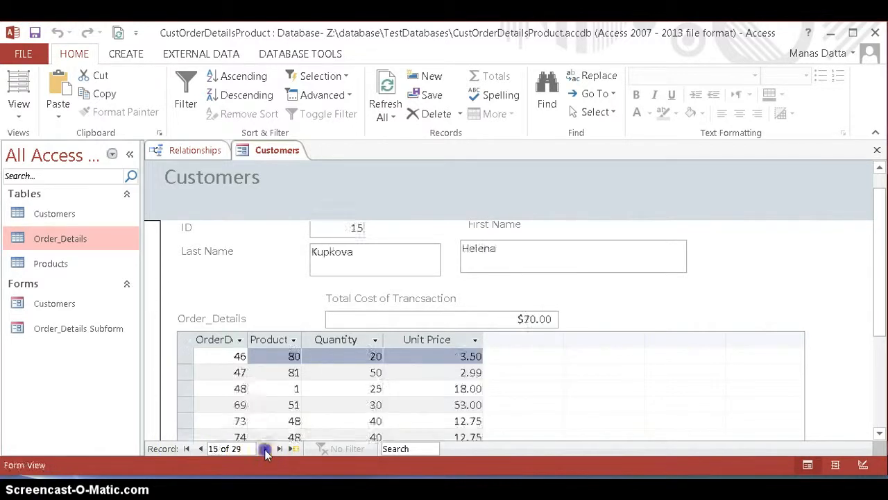
{"action": "left_click", "coordinate": [264, 449]}
{"action": "left_click", "coordinate": [264, 449]}
{"action": "left_click", "coordinate": [265, 449]}
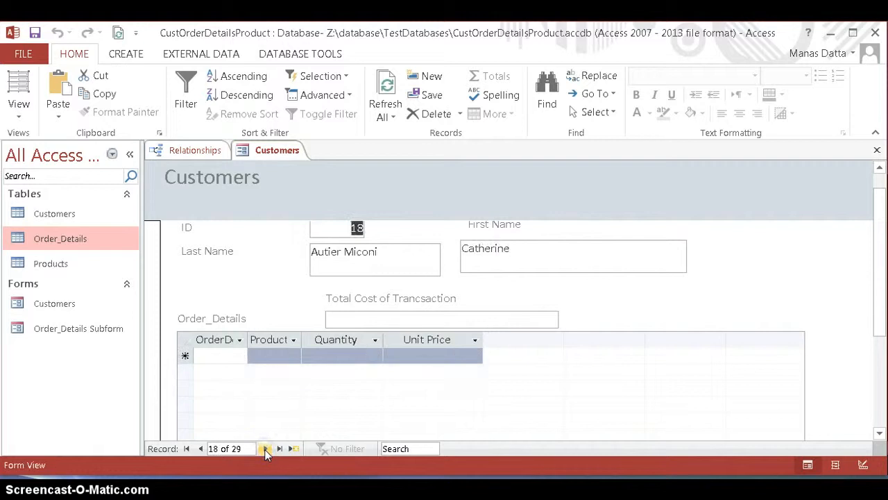